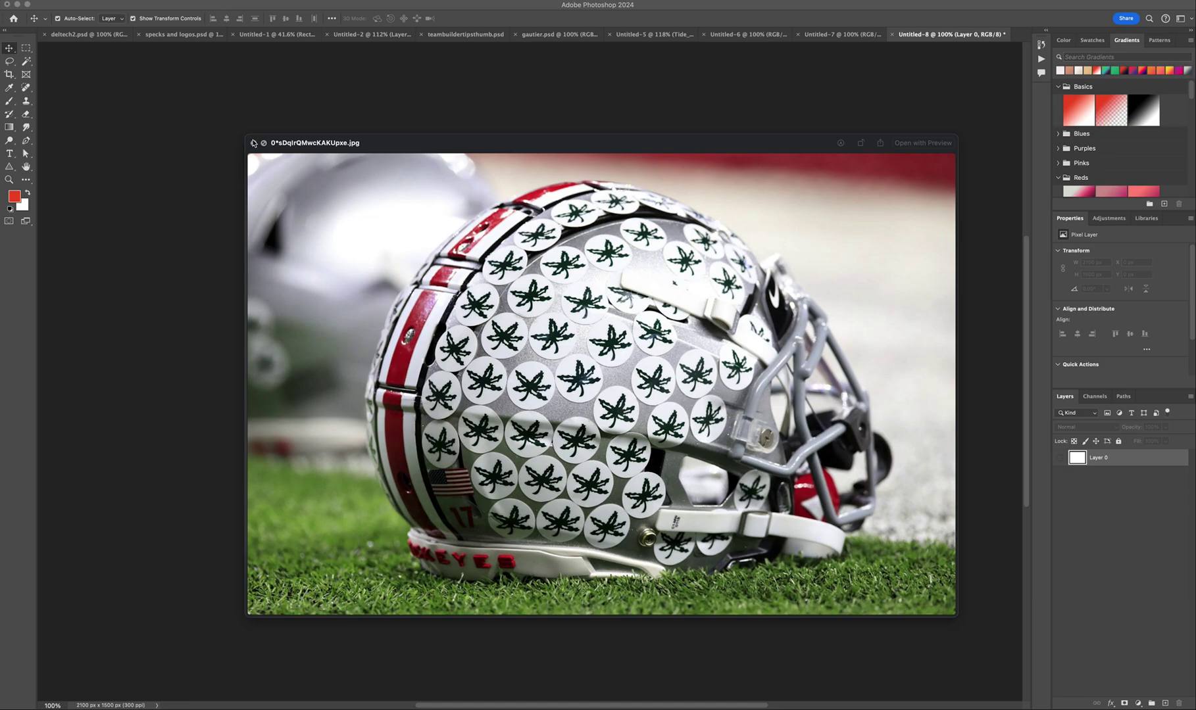
# Close the helmet JPG Quick Look preview to reveal the empty Untitled-8 canvas
pyautogui.click(254, 144)
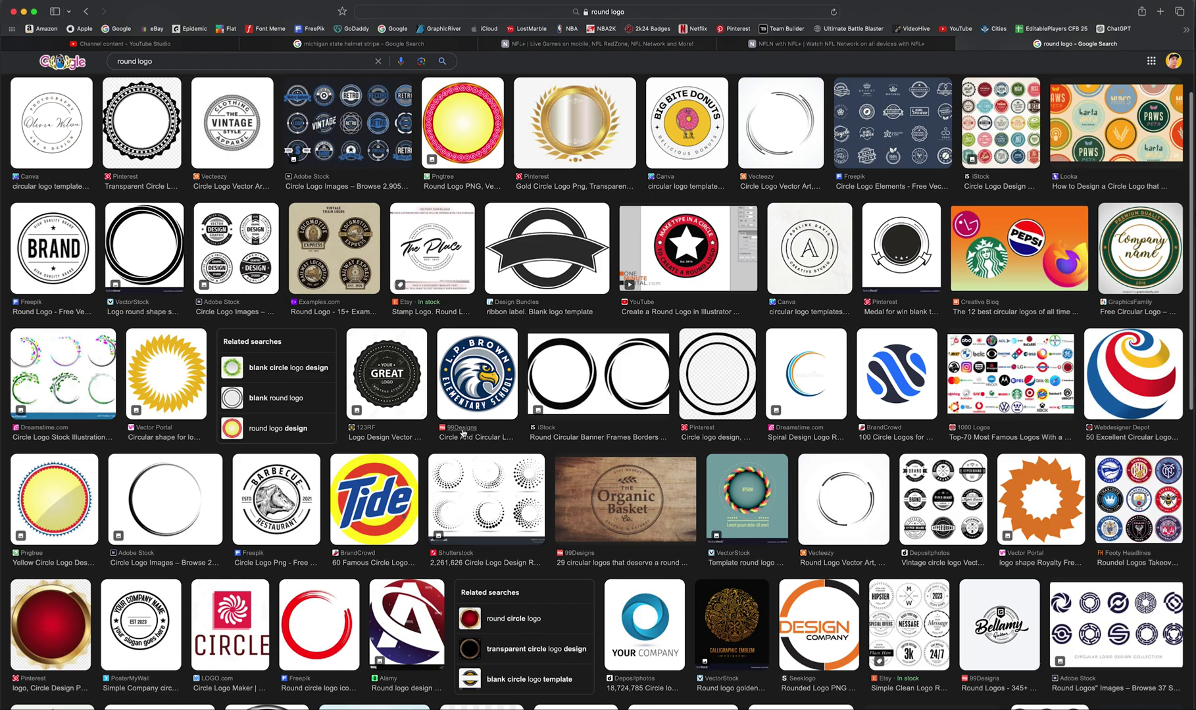
# Open the round Tide logo result in Google Images and drag the image out of the browser
pyautogui.scroll(1, 464, 431)
pyautogui.scroll(-1, 462, 432)
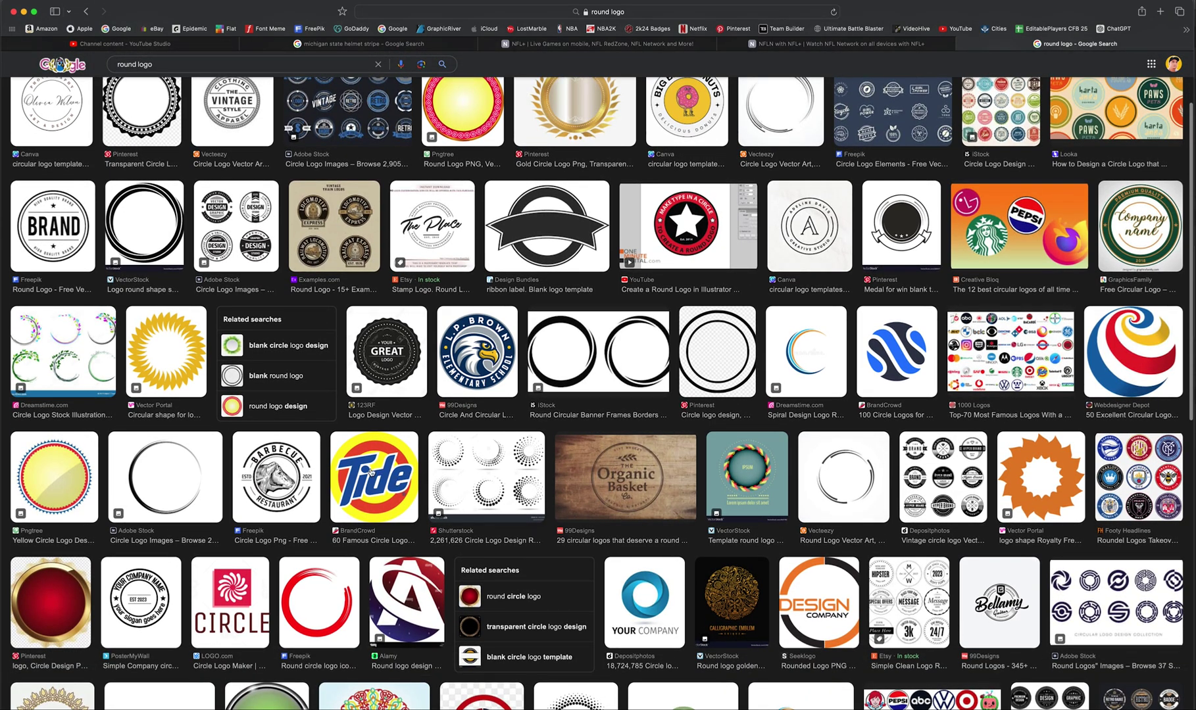
pyautogui.click(369, 470)
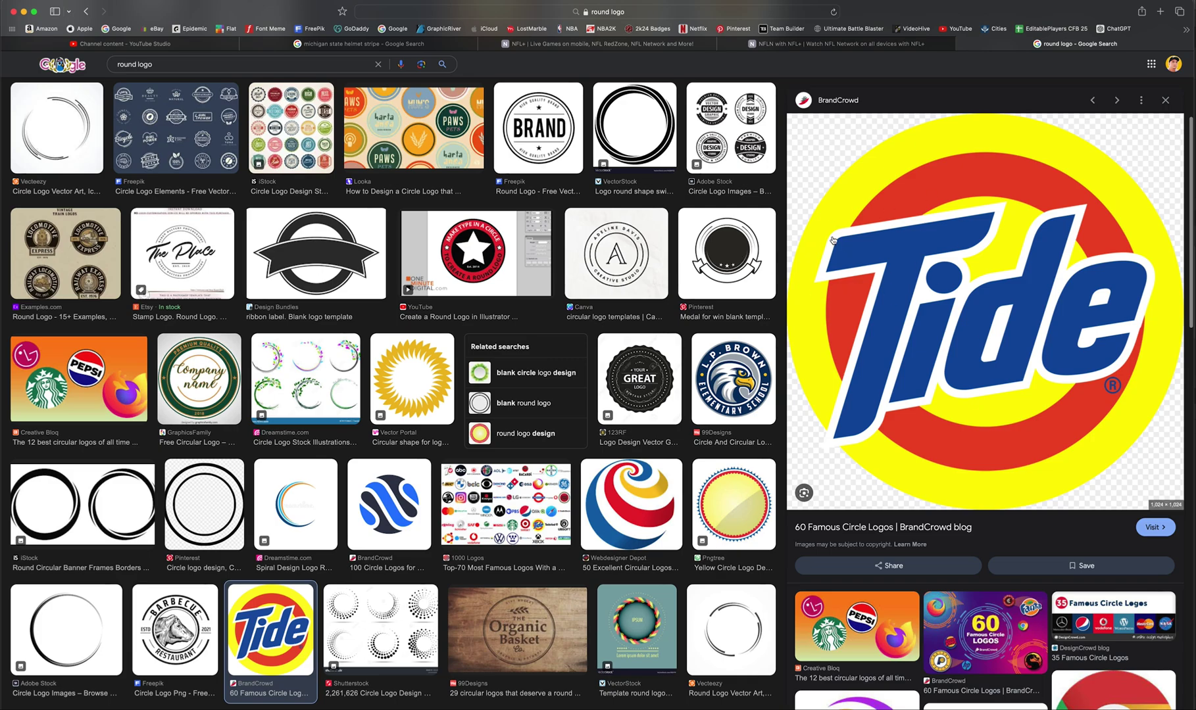
pyautogui.rightClick(893, 206)
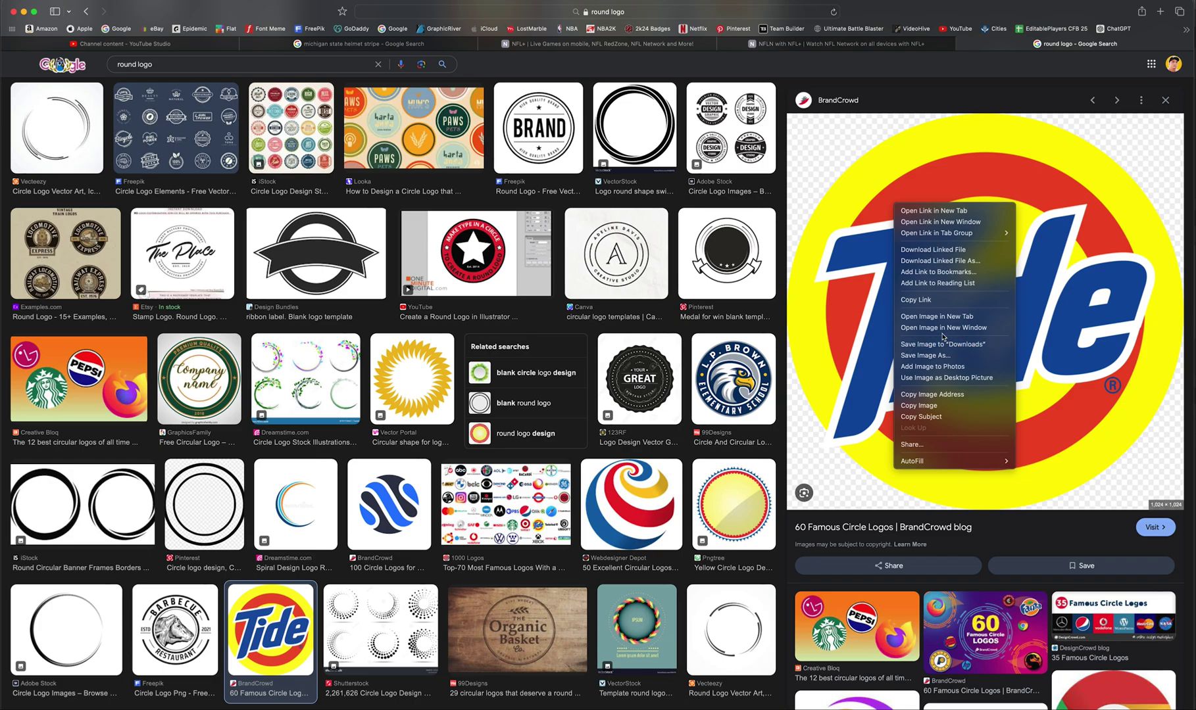
pyautogui.click(824, 164)
pyautogui.moveTo(1013, 229); pyautogui.dragTo(94, 37)
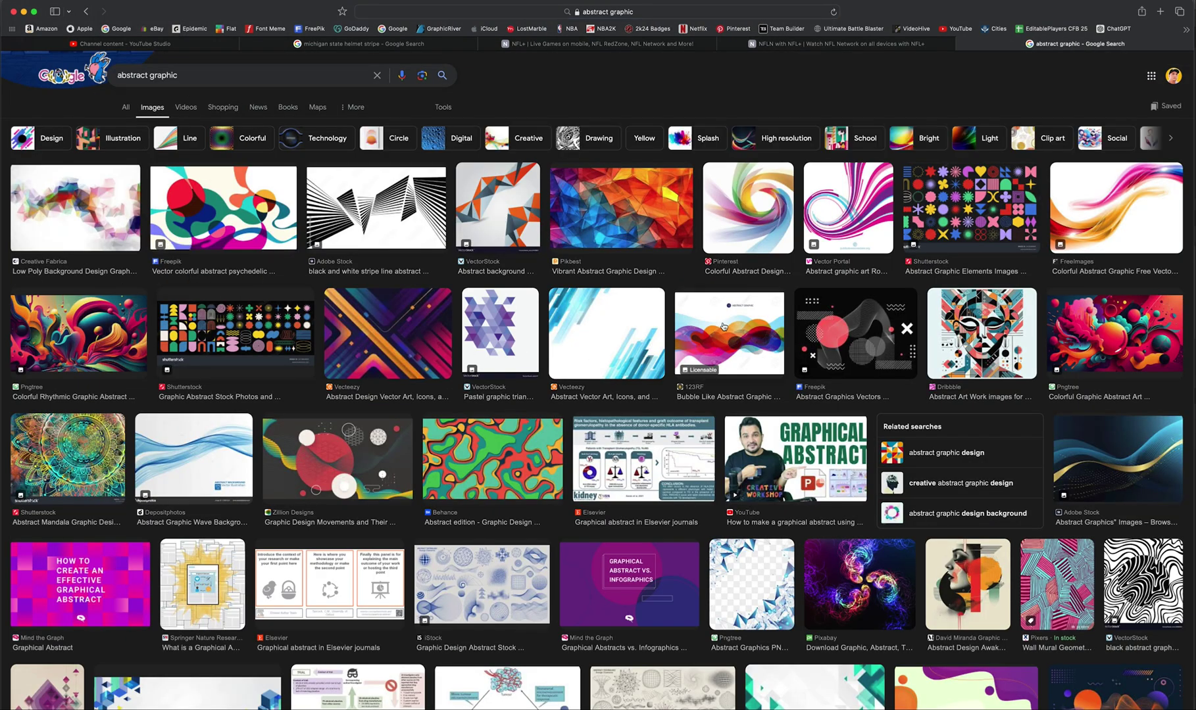
# Browse the 'tiger stripes png' results, then minimize the browser to return to Photoshop
pyautogui.scroll(-10, 539, 332)
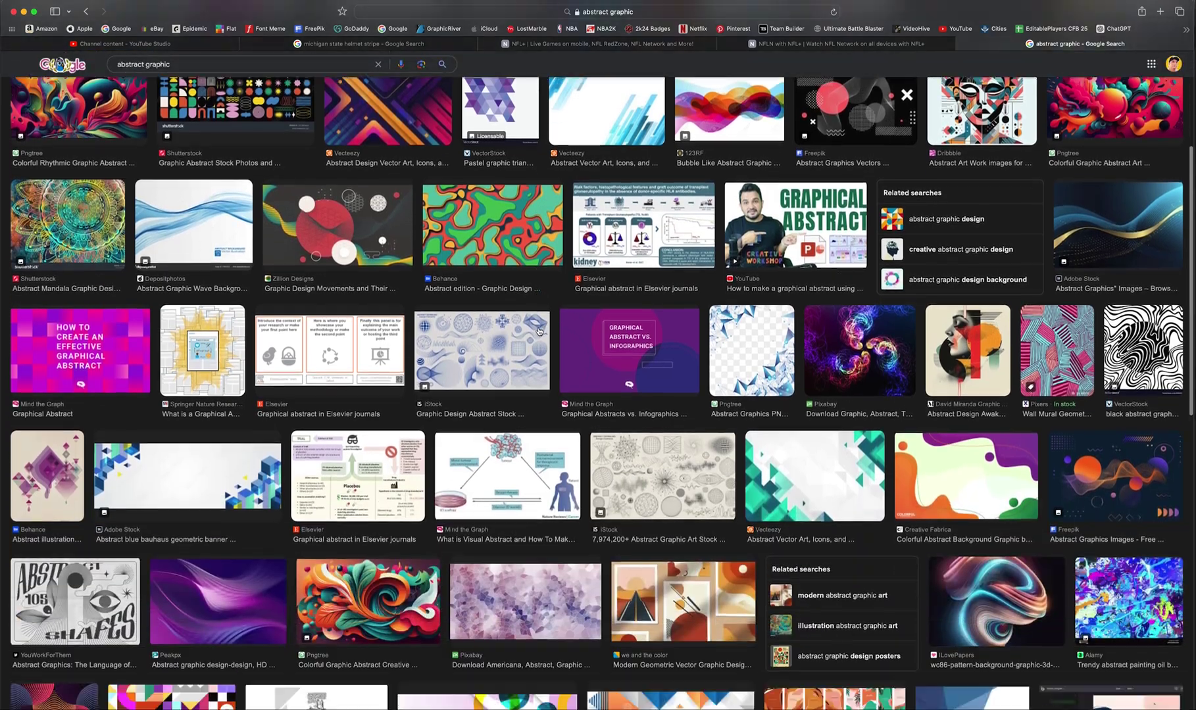
pyautogui.scroll(-3, 529, 349)
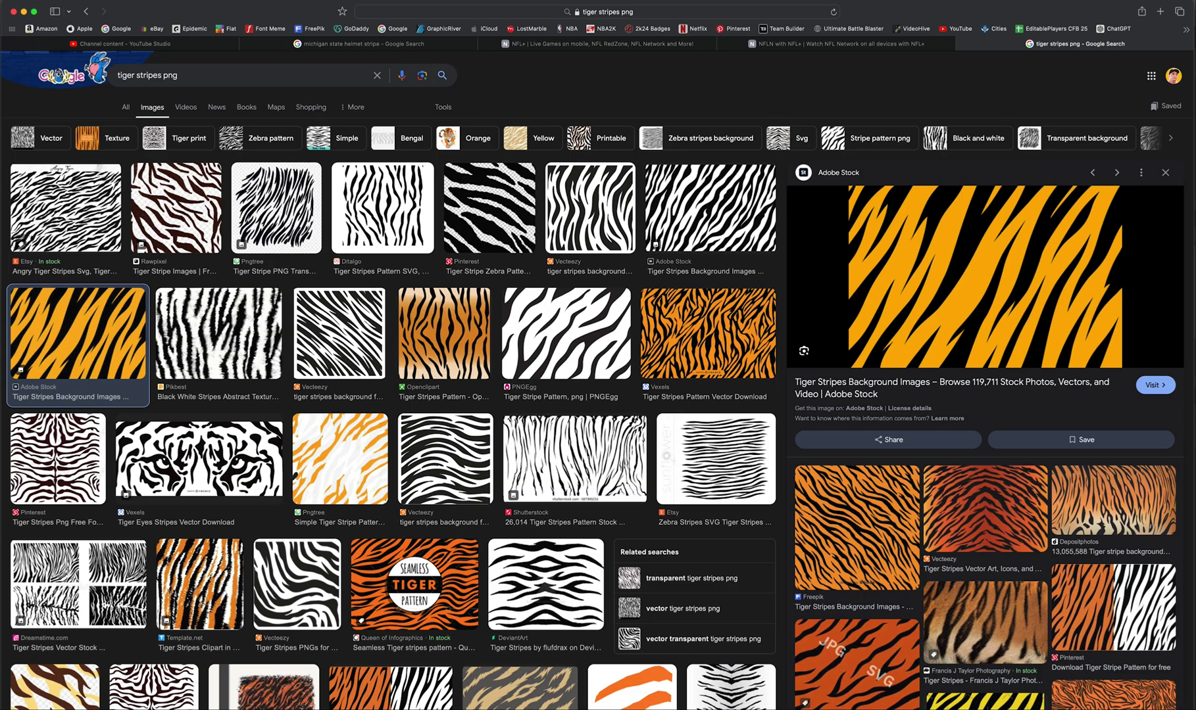
pyautogui.click(23, 12)
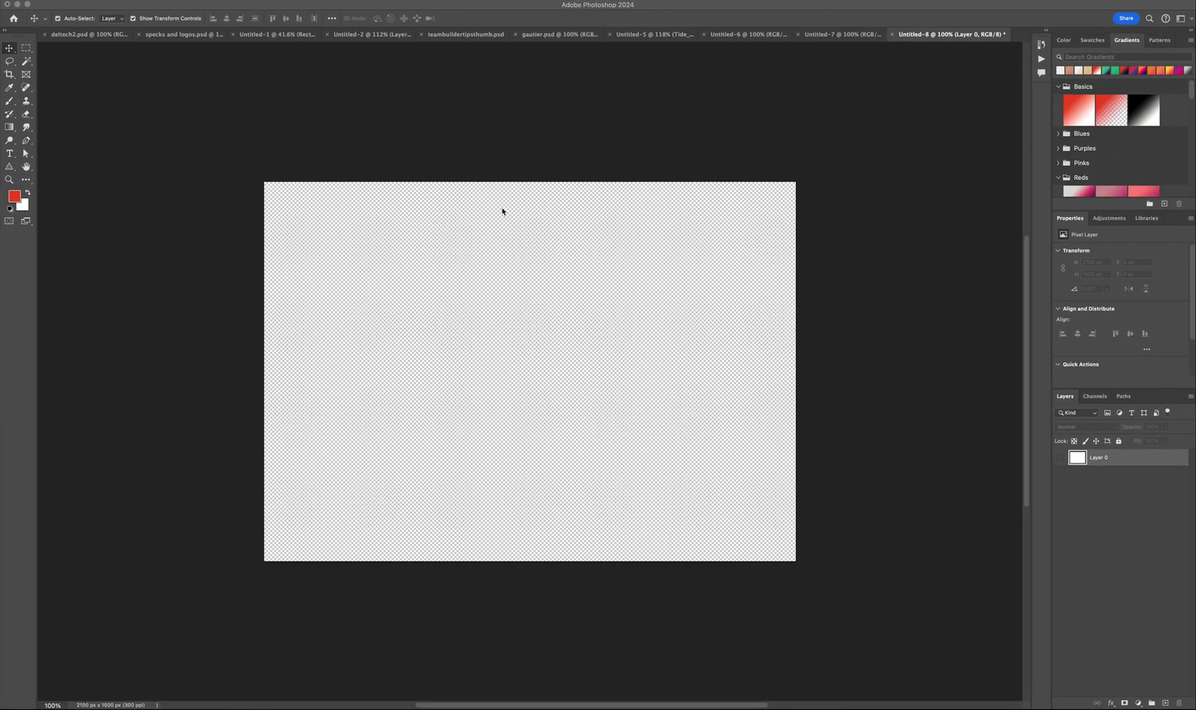
# Place tigerstripes.png, enlarge it to nearly fill the canvas, and rasterize its layer
pyautogui.moveTo(918, 339); pyautogui.dragTo(382, 322)
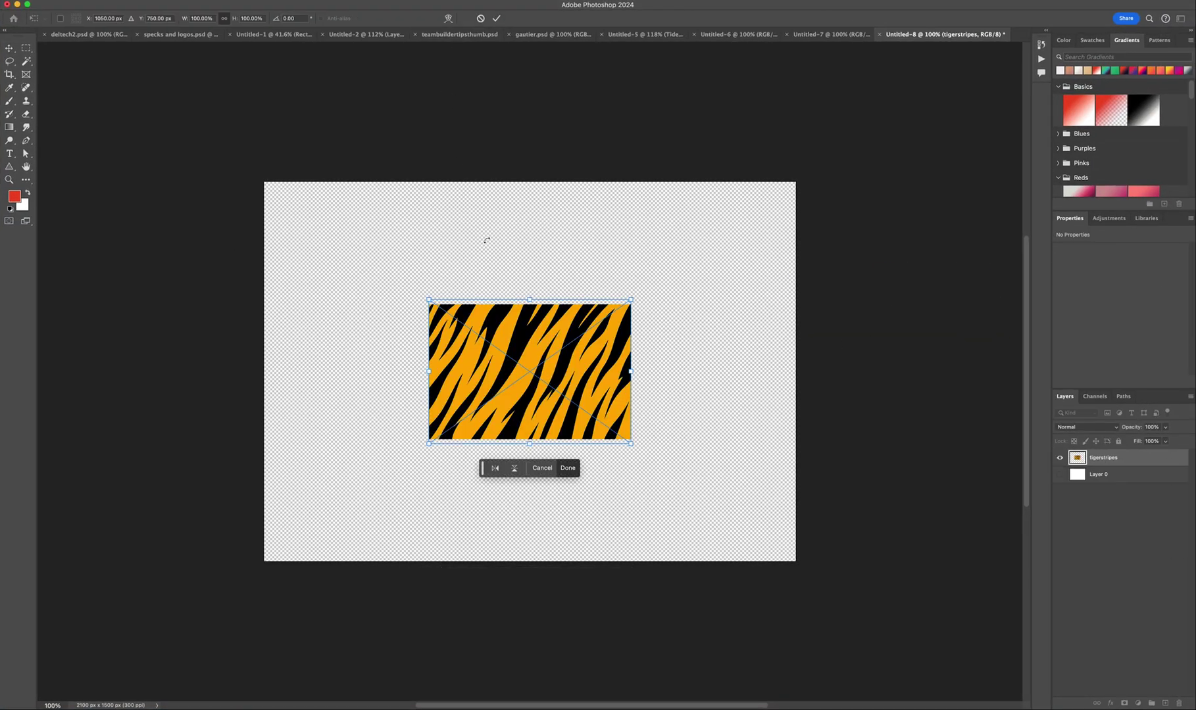
pyautogui.click(497, 18)
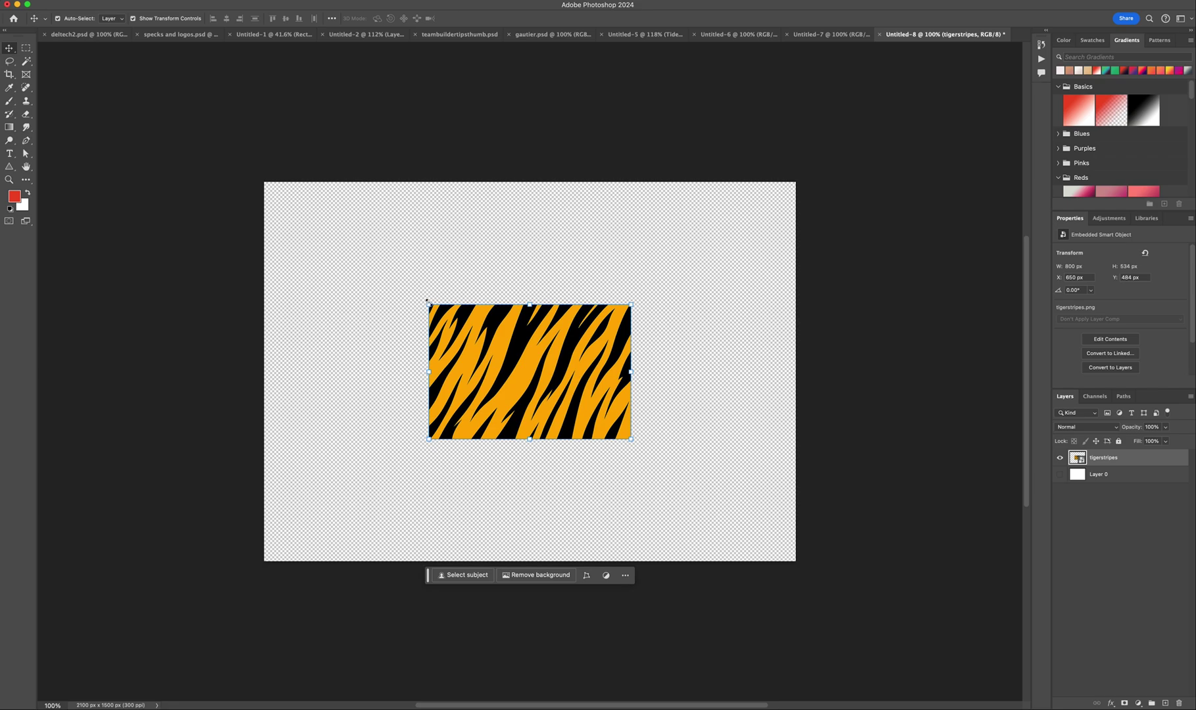
pyautogui.click(14, 0)
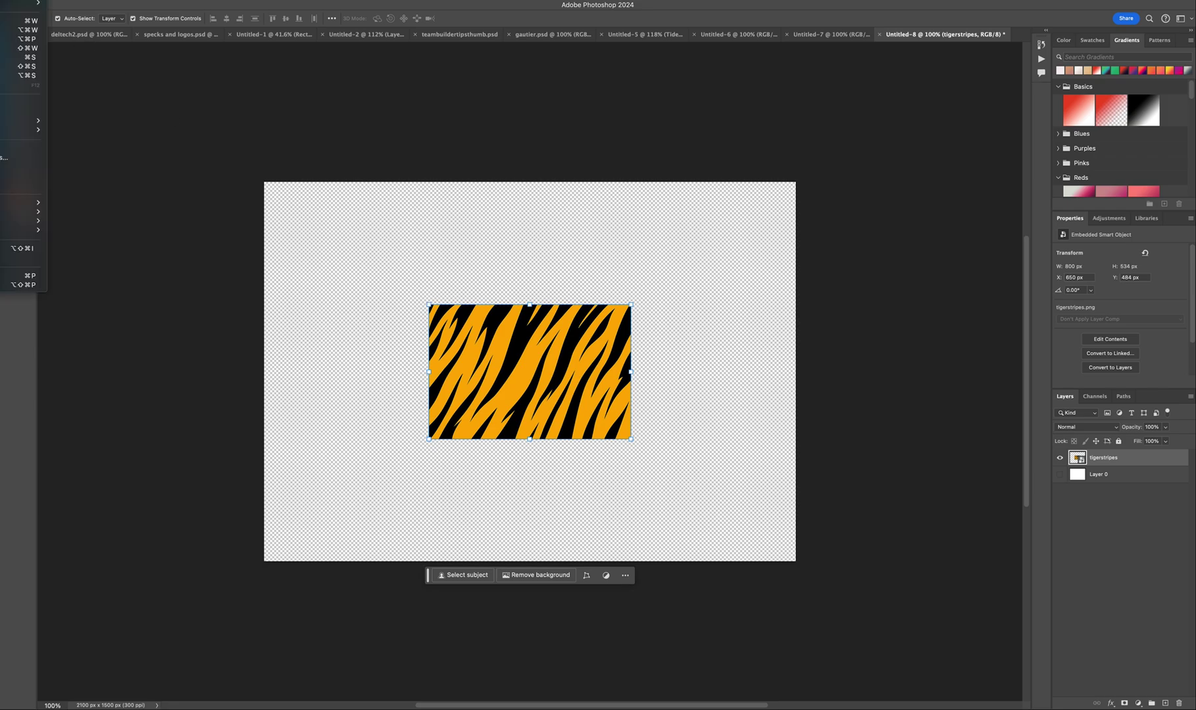
pyautogui.press('Escape')
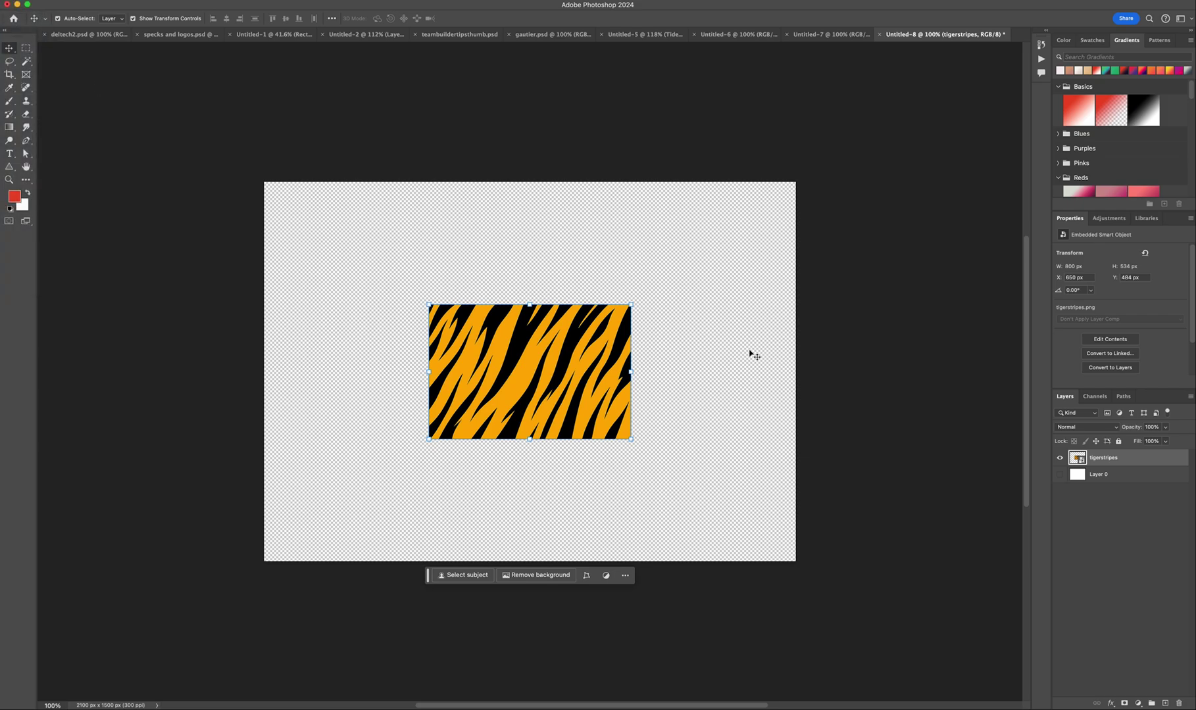
pyautogui.moveTo(428, 305); pyautogui.dragTo(275, 203)
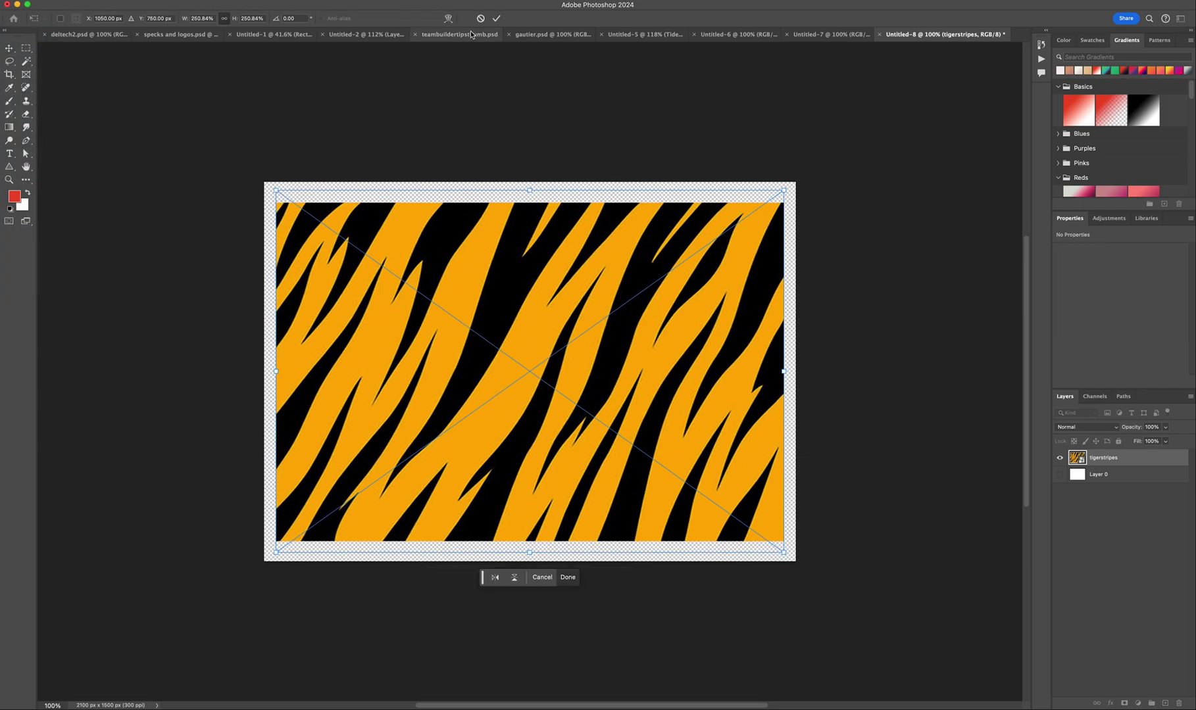
pyautogui.click(496, 17)
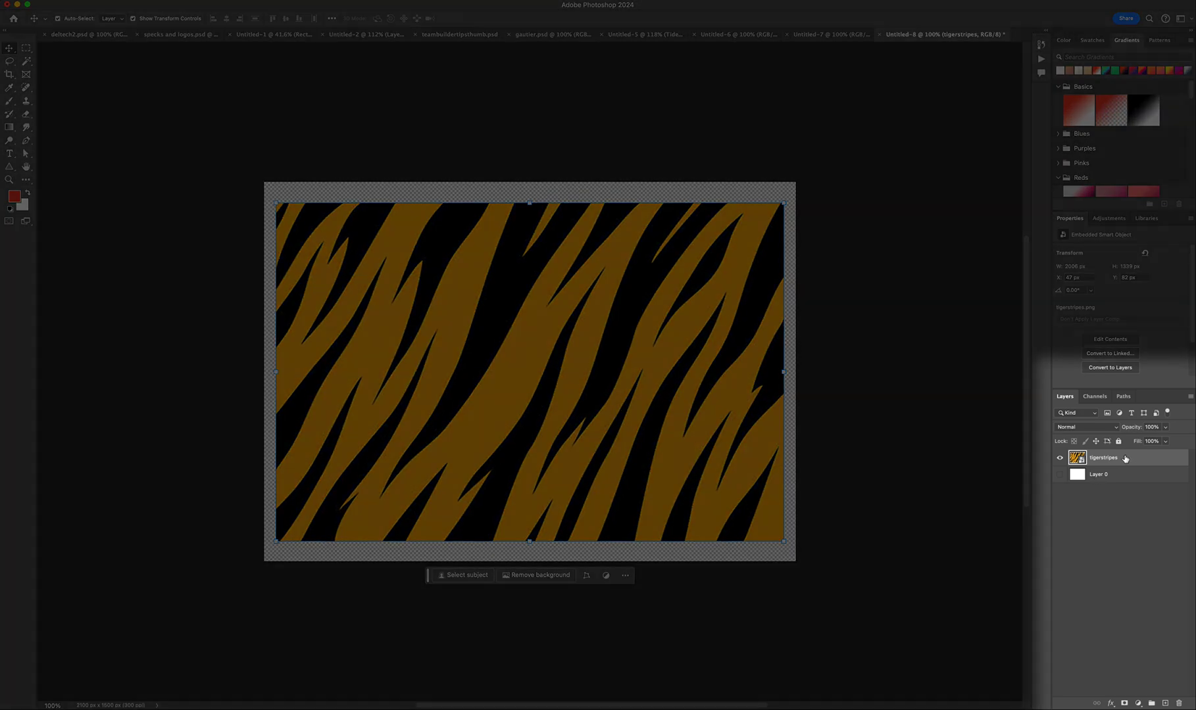
pyautogui.rightClick(1131, 459)
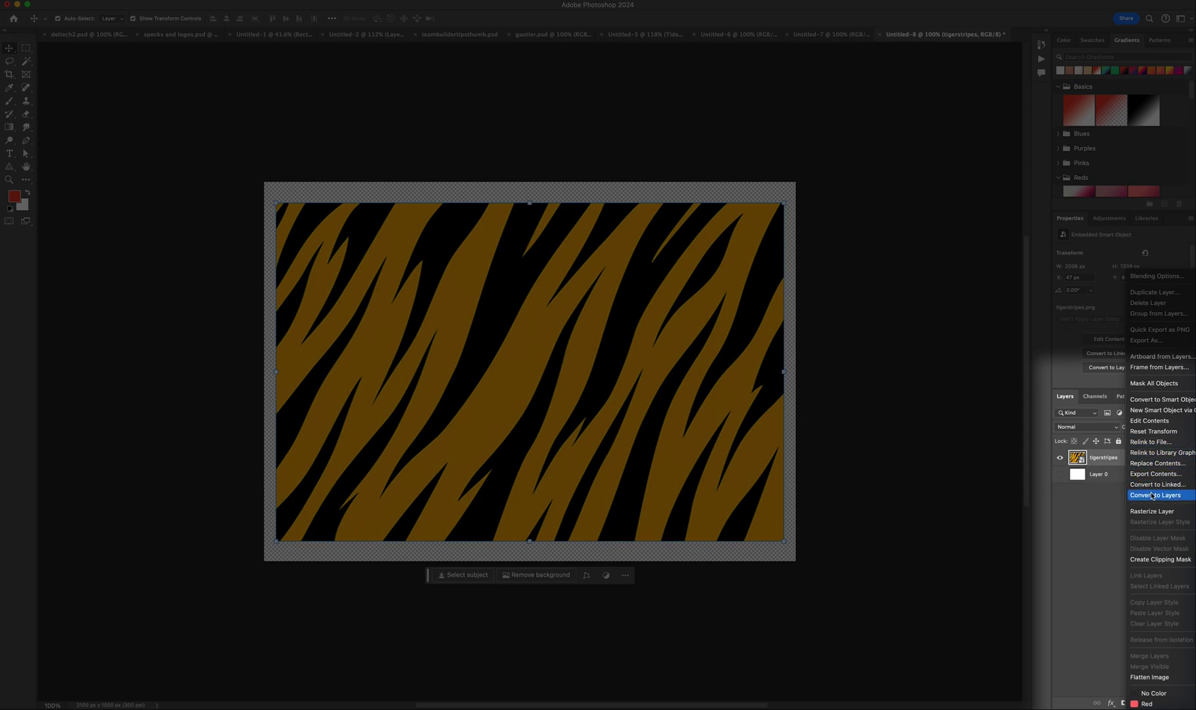
pyautogui.click(1137, 512)
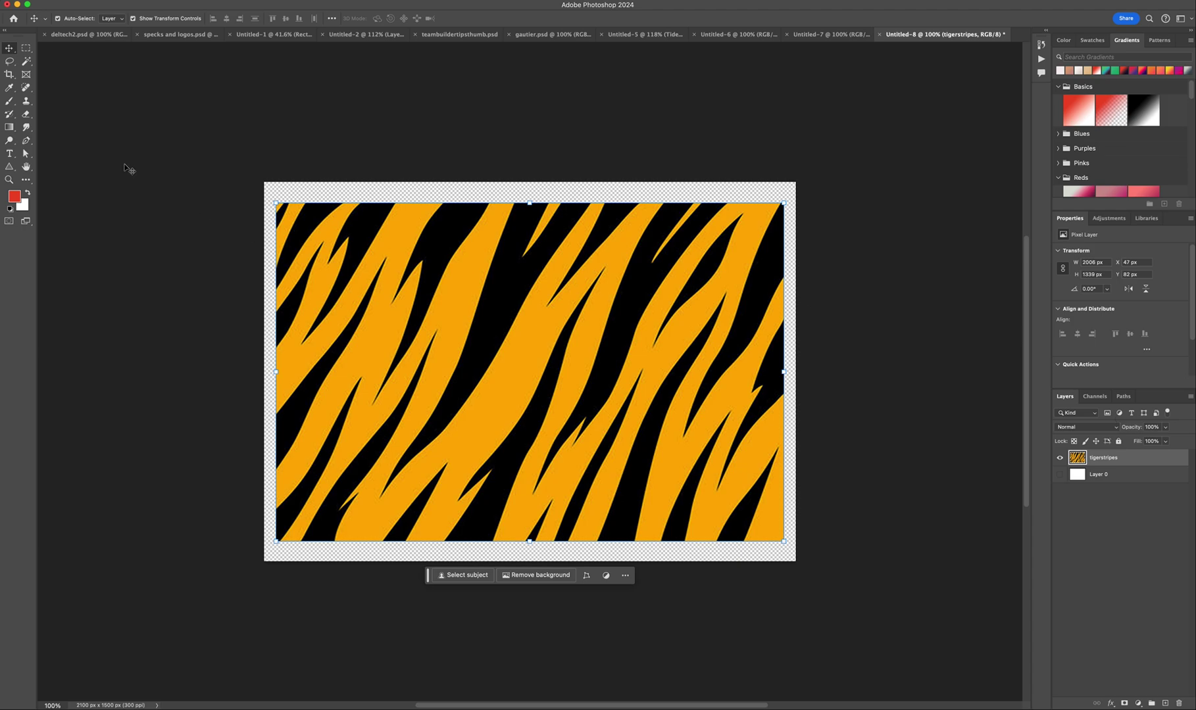
# Pick the Elliptical Marquee Tool from the marquee tool flyout
pyautogui.click(25, 50)
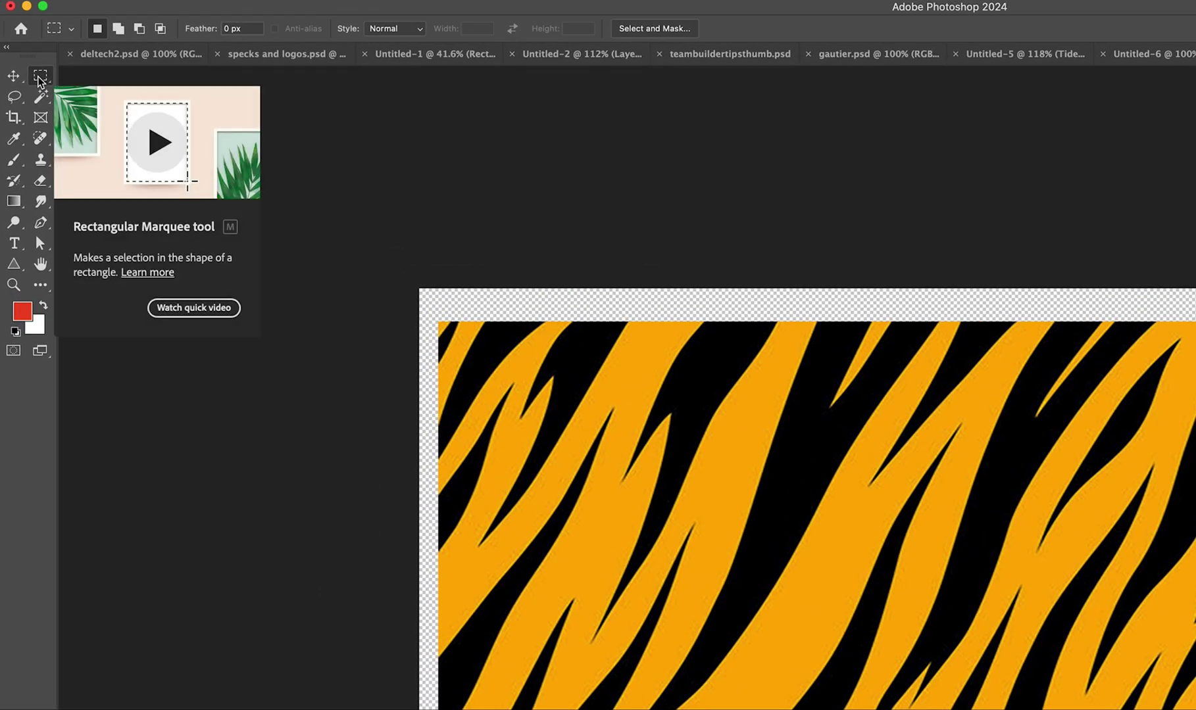
pyautogui.click(39, 80)
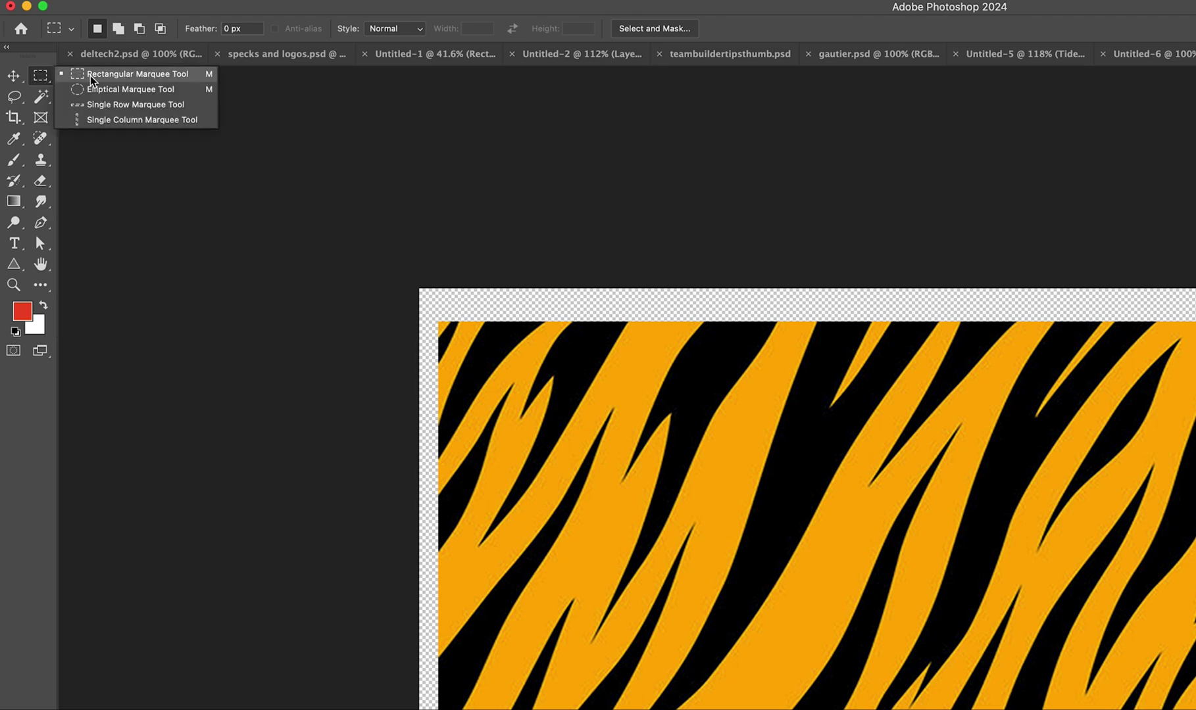
pyautogui.click(109, 88)
pyautogui.click(41, 77)
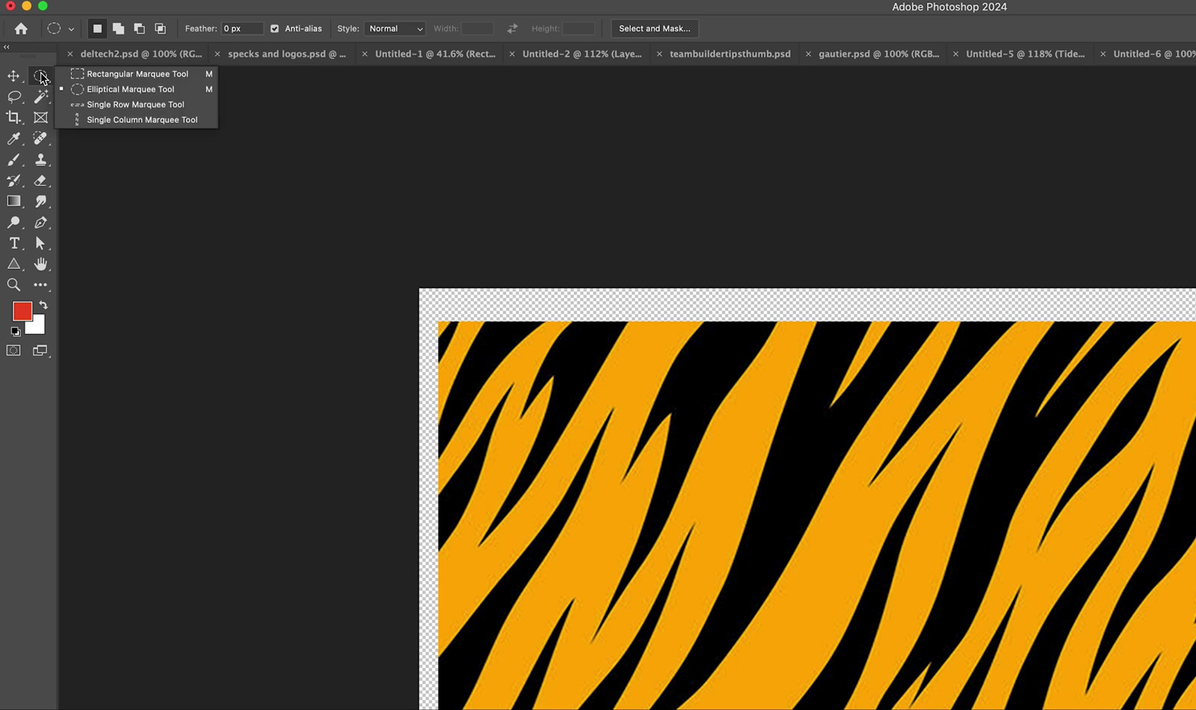
pyautogui.click(113, 88)
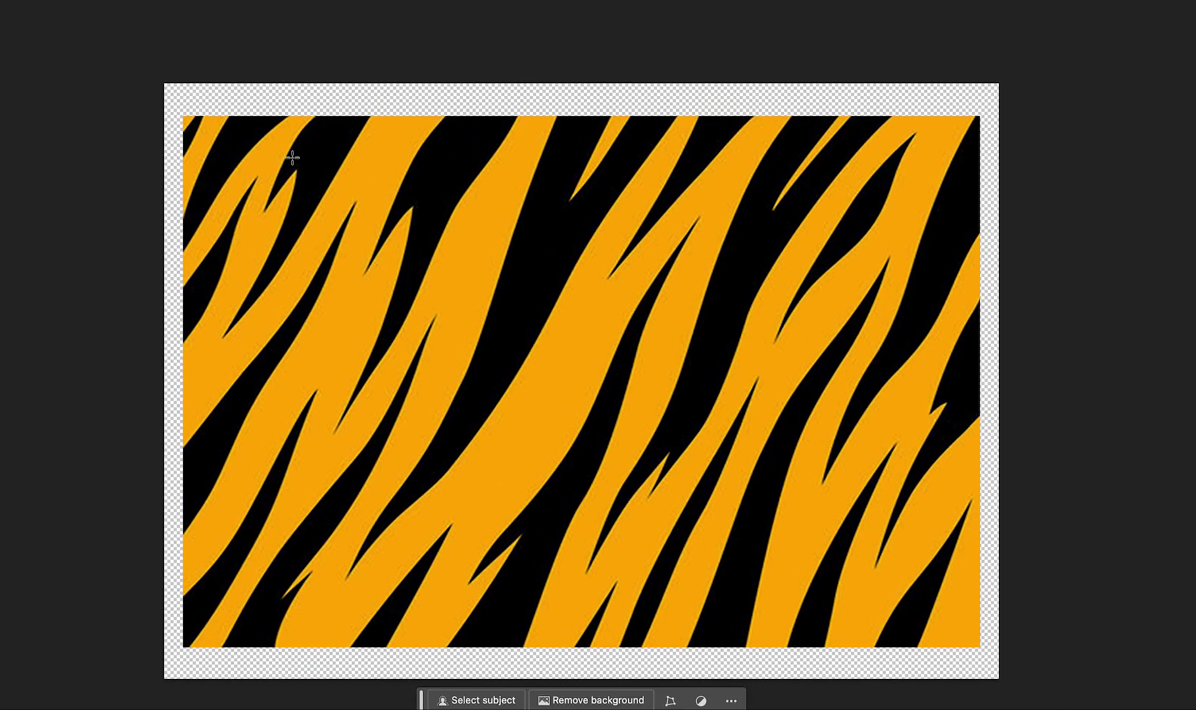
# Draw a large circular selection just left of centre on the stripes, then apply Select > Inverse
pyautogui.moveTo(292, 158); pyautogui.dragTo(781, 473)
pyautogui.moveTo(444, 290)
pyautogui.mouseDown()
pyautogui.moveTo(584, 322)
pyautogui.moveTo(502, 277)
pyautogui.moveTo(452, 319)
pyautogui.moveTo(554, 335)
pyautogui.moveTo(425, 286)
pyautogui.moveTo(506, 293)
pyautogui.moveTo(538, 331)
pyautogui.moveTo(541, 313)
pyautogui.moveTo(514, 309)
pyautogui.mouseUp()
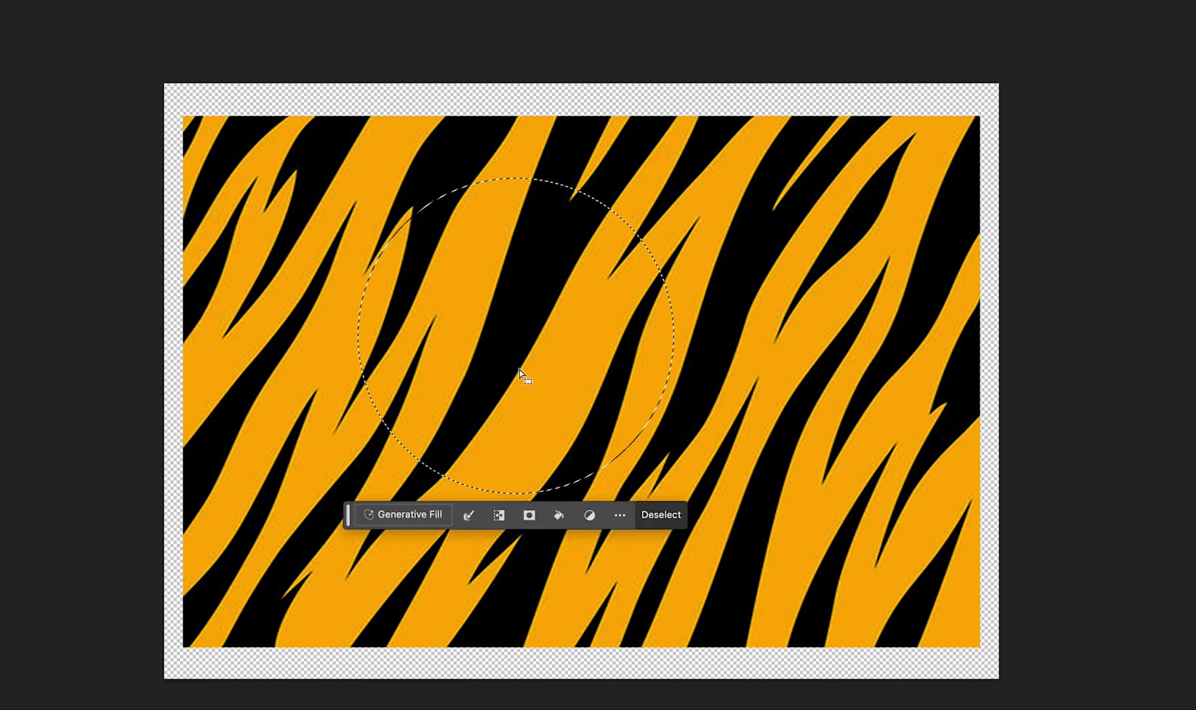
pyautogui.moveTo(363, 202)
pyautogui.mouseDown()
pyautogui.moveTo(862, 569)
pyautogui.moveTo(918, 595)
pyautogui.mouseUp()
pyautogui.moveTo(579, 398); pyautogui.dragTo(534, 343)
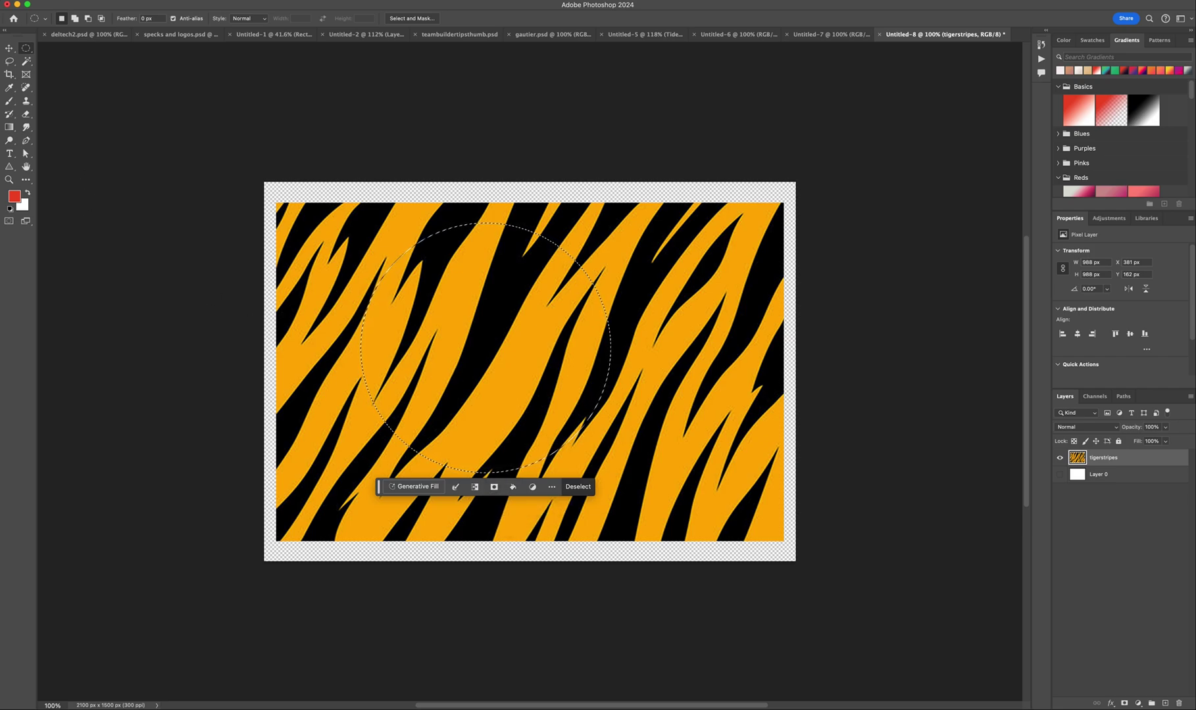
pyautogui.click(26, 1)
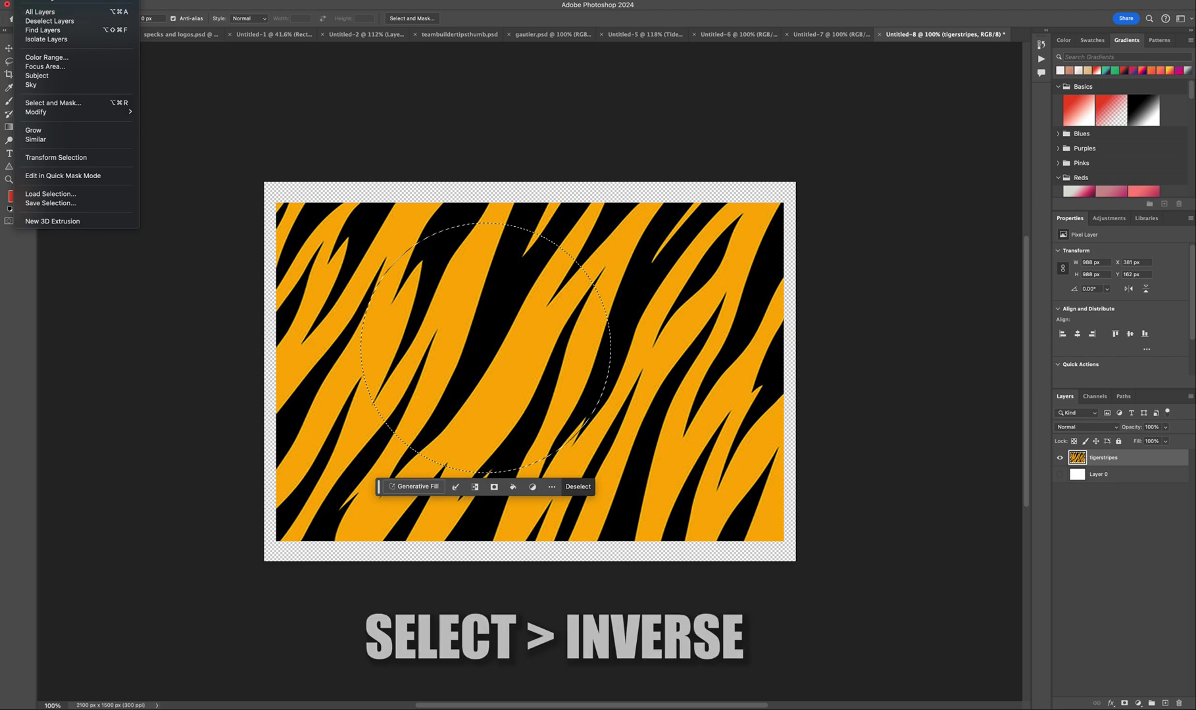
pyautogui.click(62, 1)
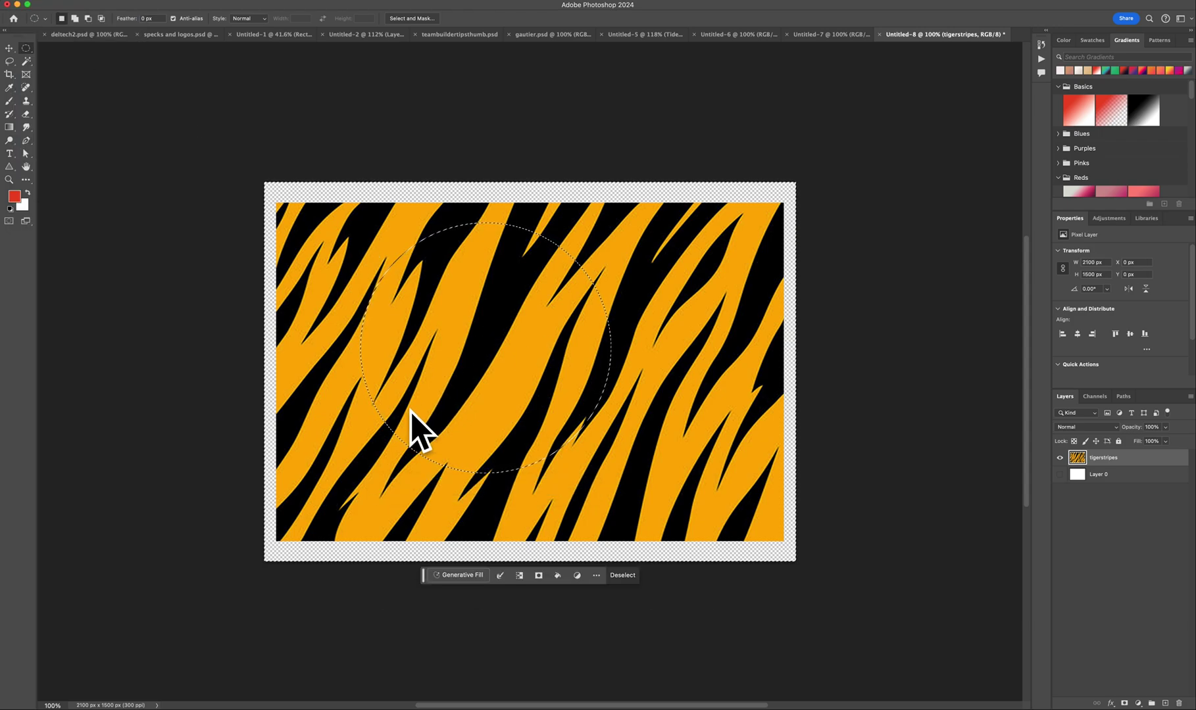
# Delete the stripes outside the circle, shrink the disc near the lower left, and drop in the Tide logo
pyautogui.press('Delete')
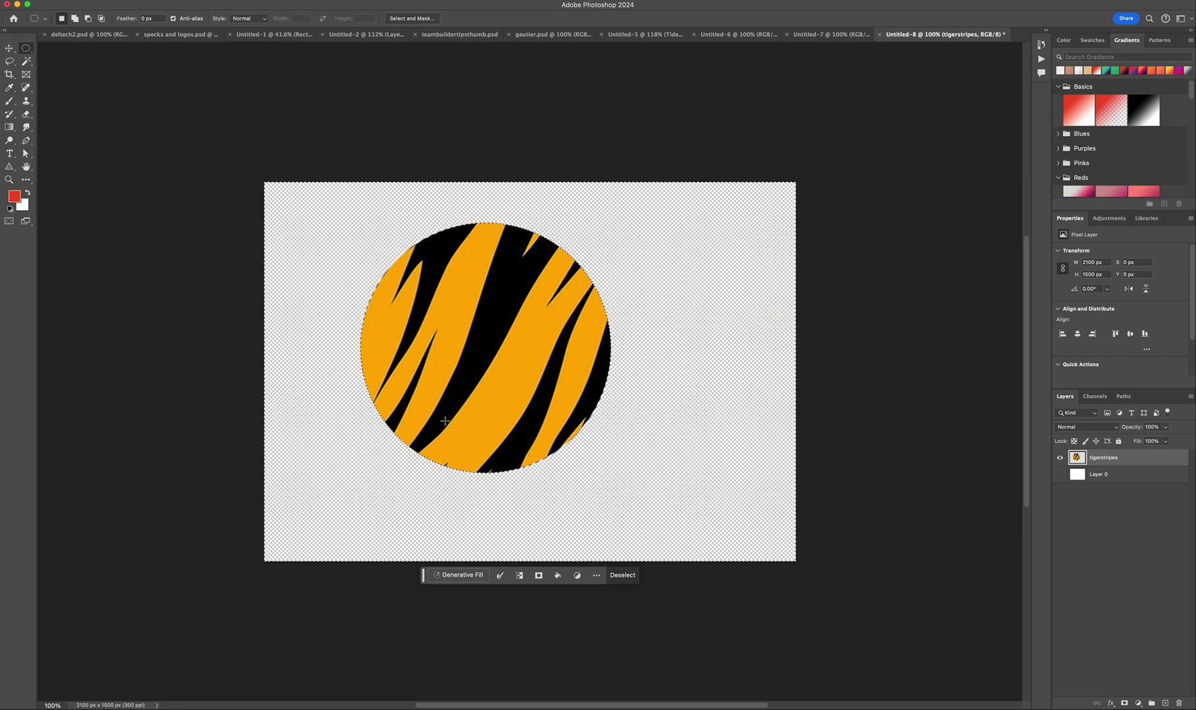
pyautogui.click(254, 200)
pyautogui.click(9, 48)
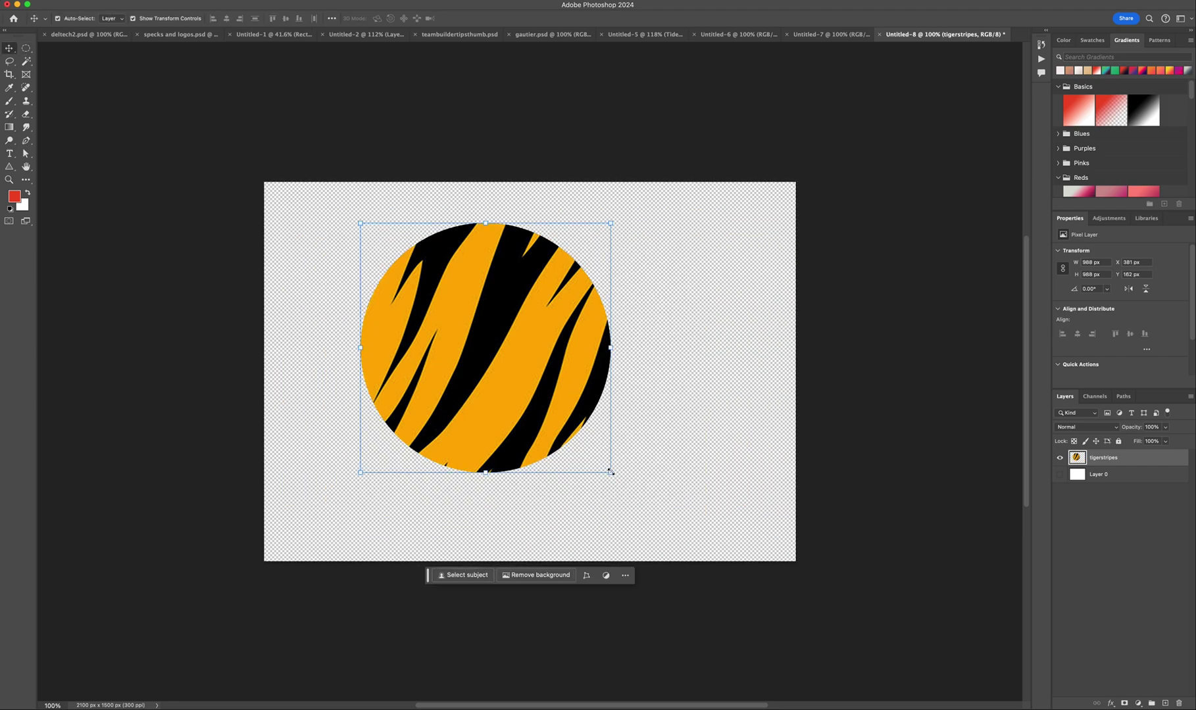
pyautogui.moveTo(613, 474); pyautogui.dragTo(384, 448)
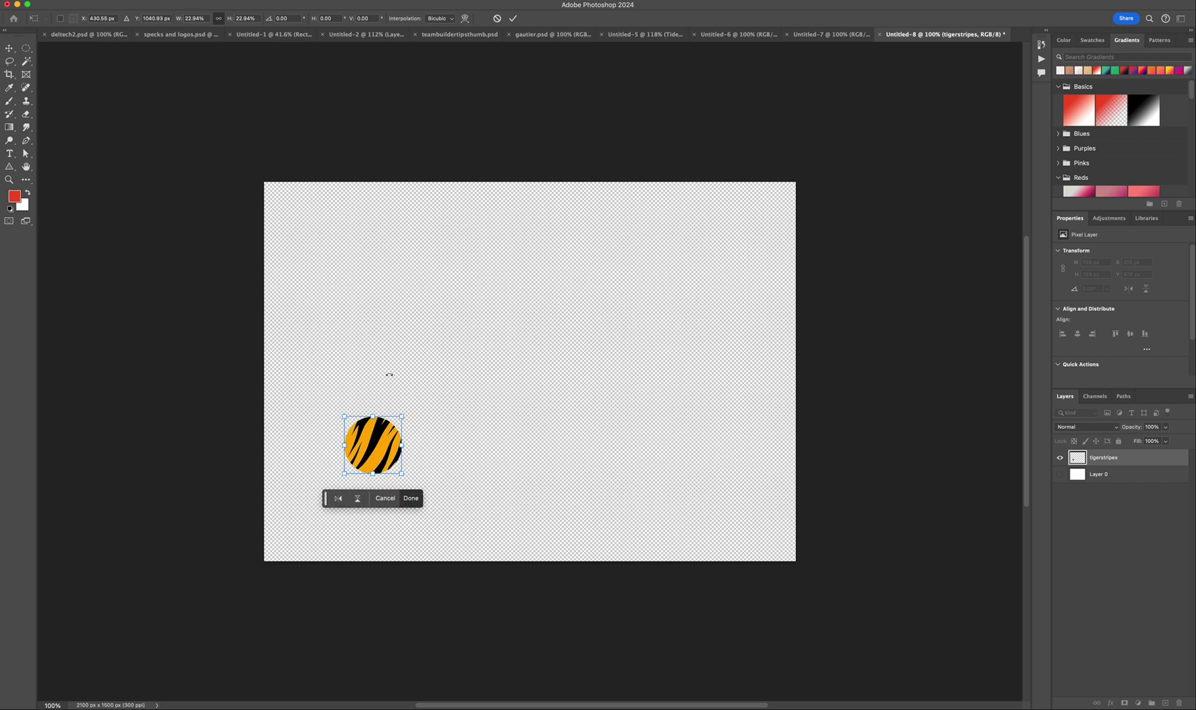
pyautogui.click(513, 18)
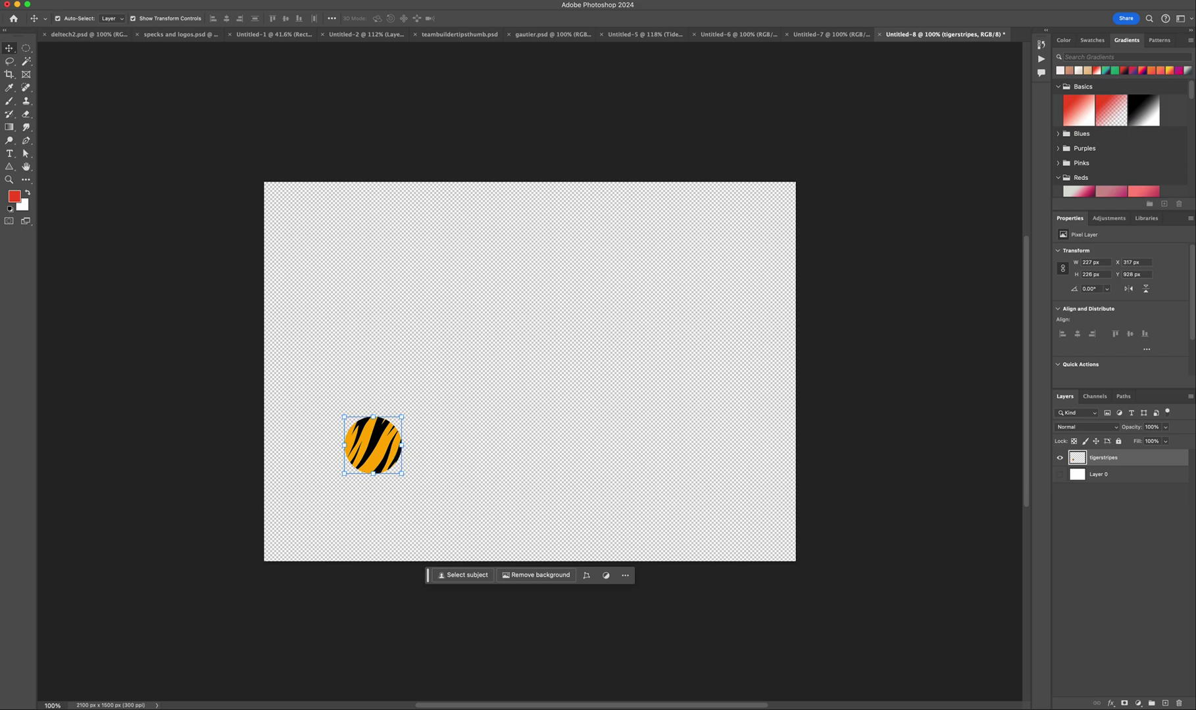
pyautogui.moveTo(898, 356); pyautogui.dragTo(526, 348)
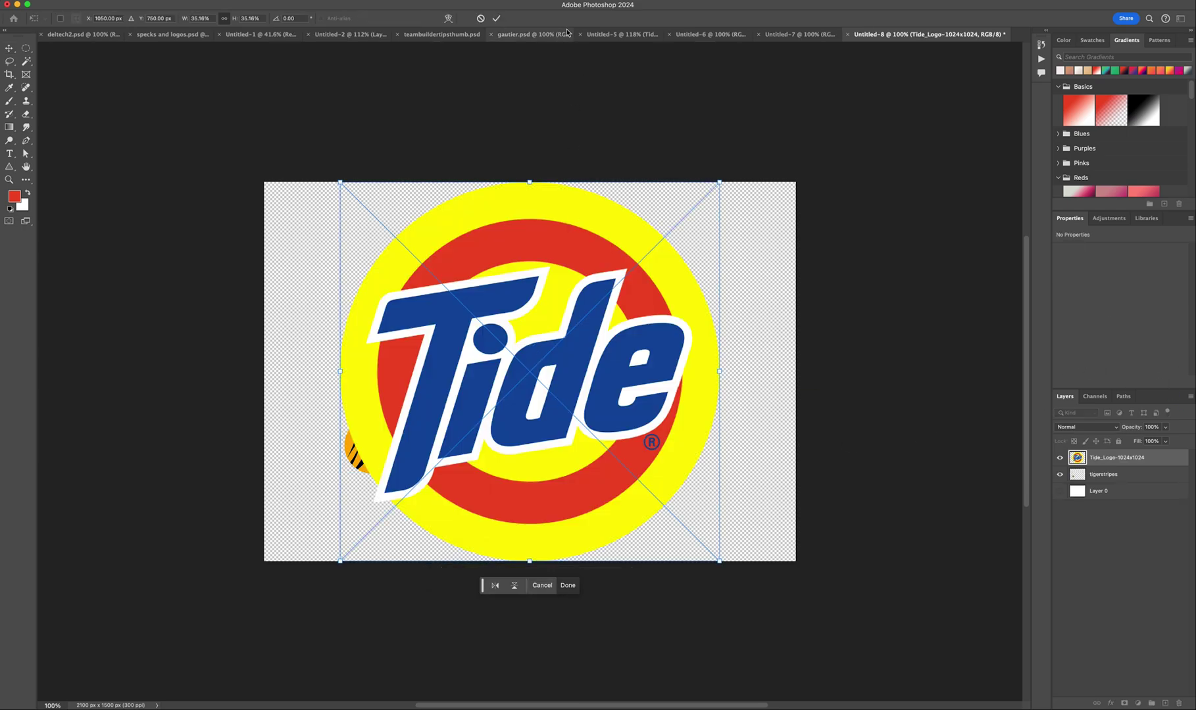
# Shrink the Tide logo, hide and rasterize its layer, then select the striped circle layer
pyautogui.click(497, 18)
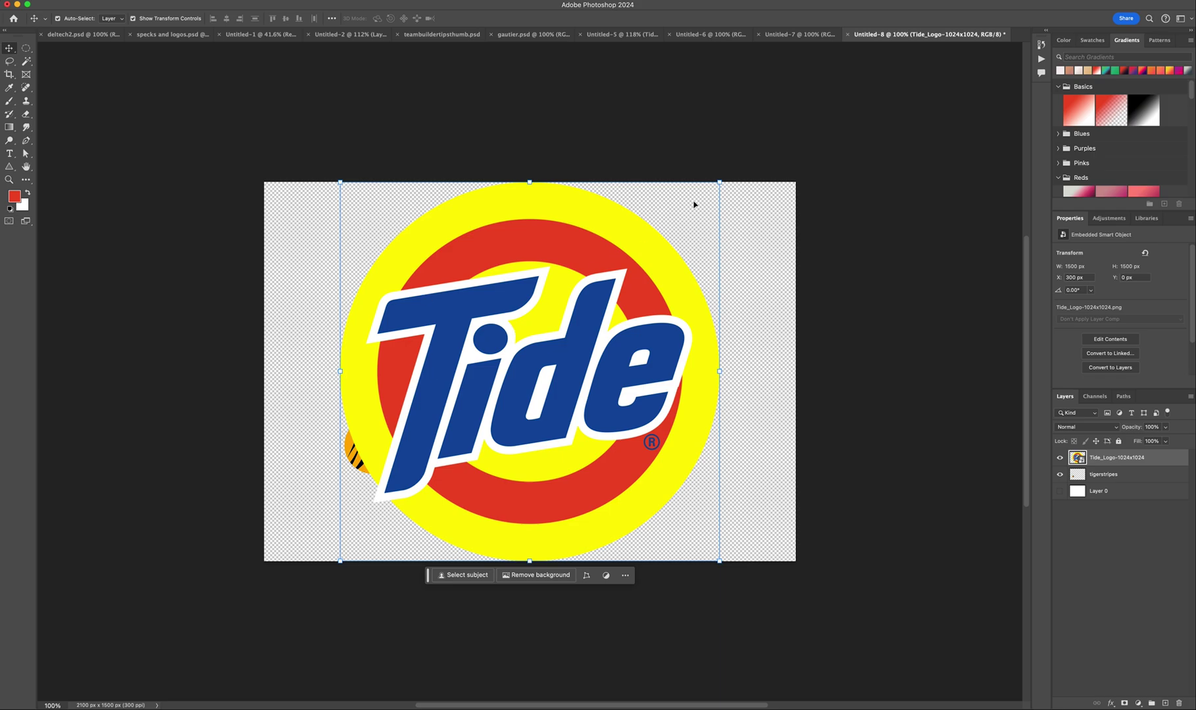
pyautogui.moveTo(721, 180); pyautogui.dragTo(513, 405)
pyautogui.moveTo(461, 483); pyautogui.dragTo(469, 292)
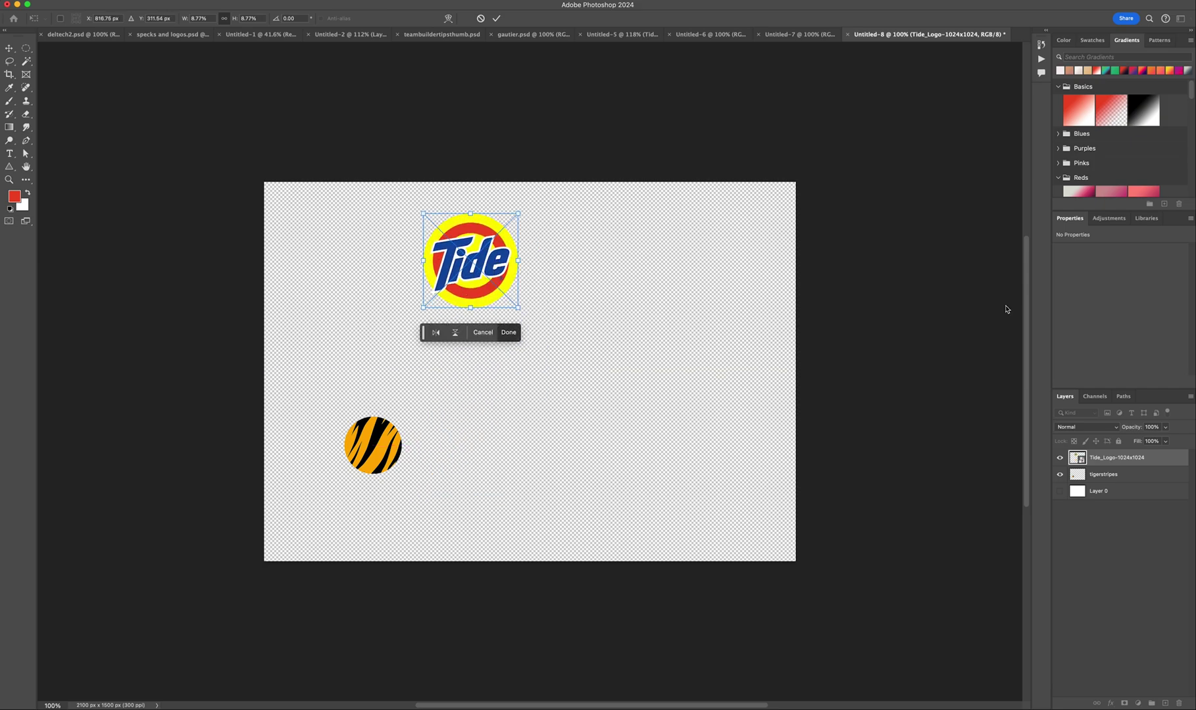
pyautogui.click(1060, 457)
pyautogui.rightClick(1112, 458)
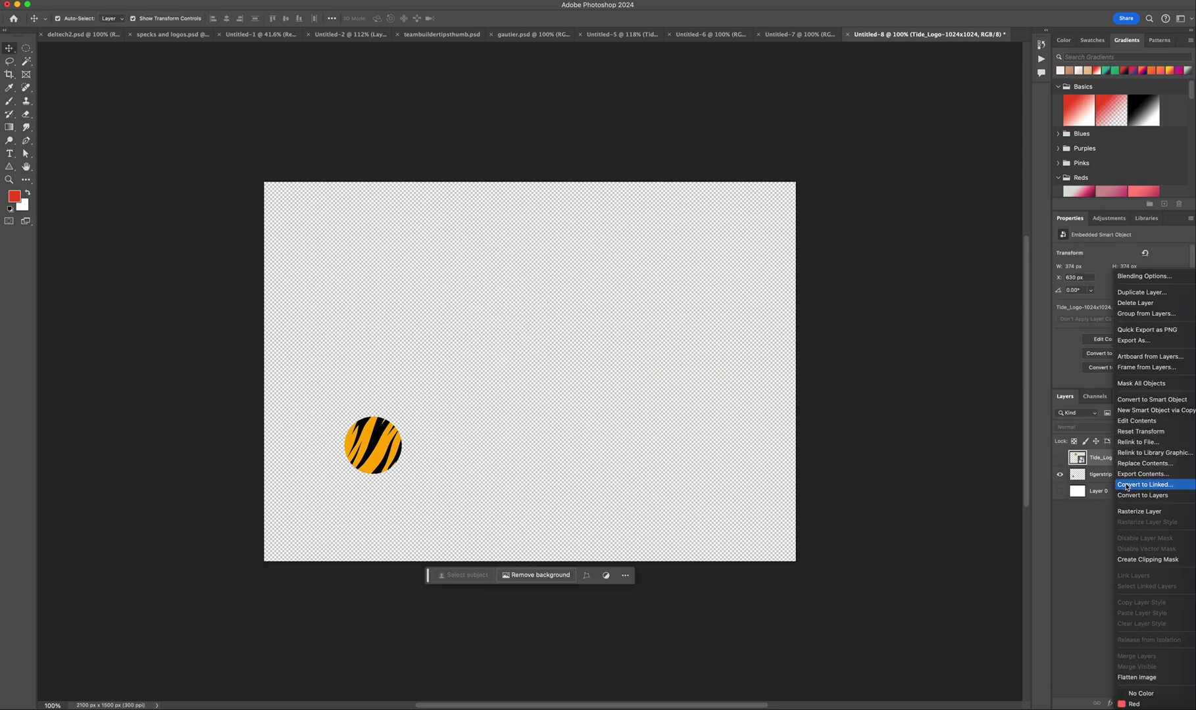
pyautogui.click(1138, 512)
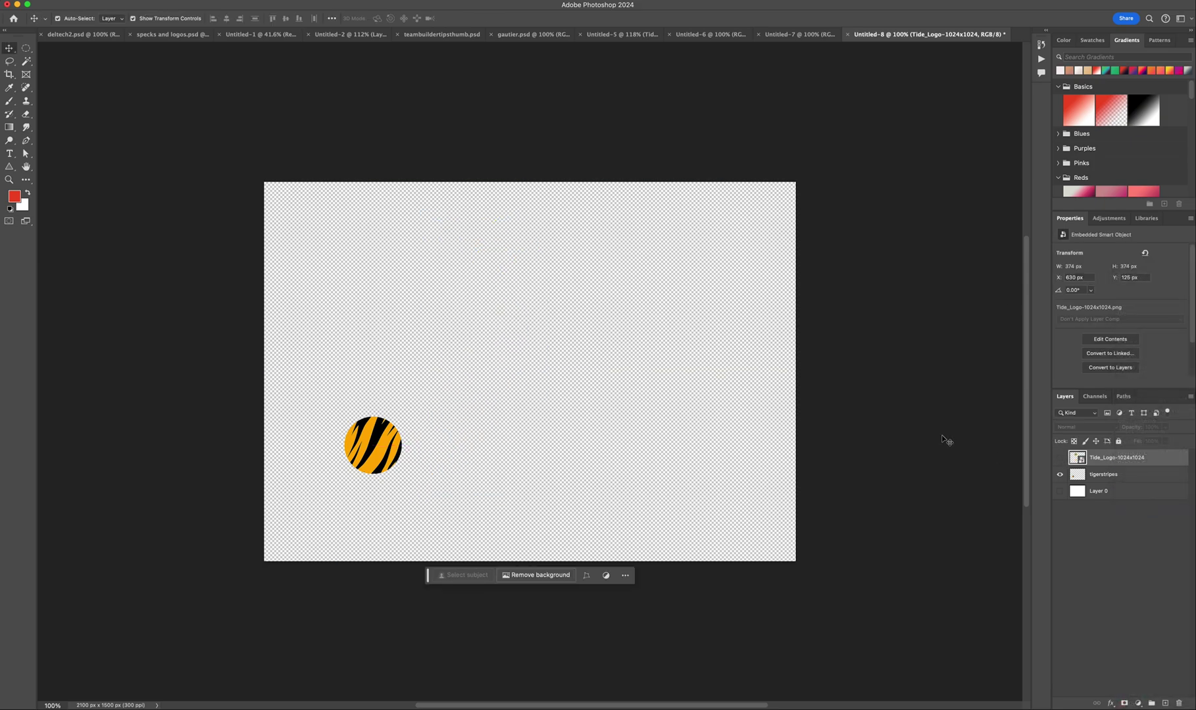
pyautogui.click(386, 454)
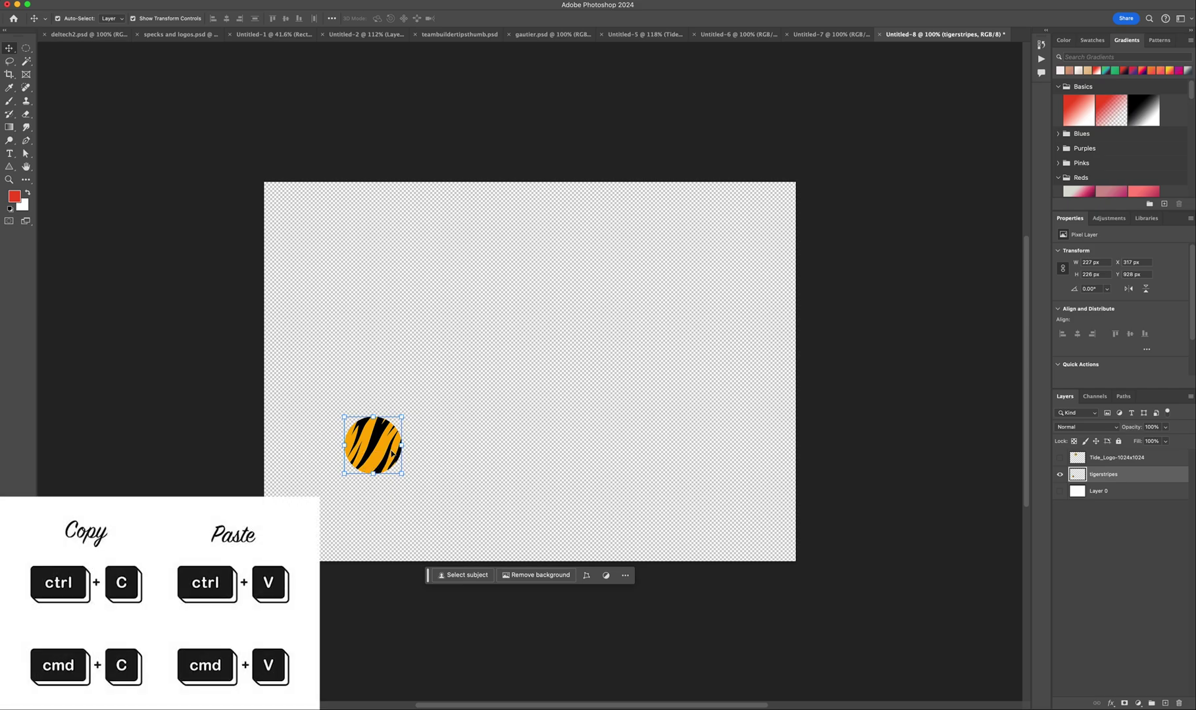
# Copy and paste the tiger-stripe circle to build a row of four circles
pyautogui.press('super+c')
pyautogui.press('super+v')
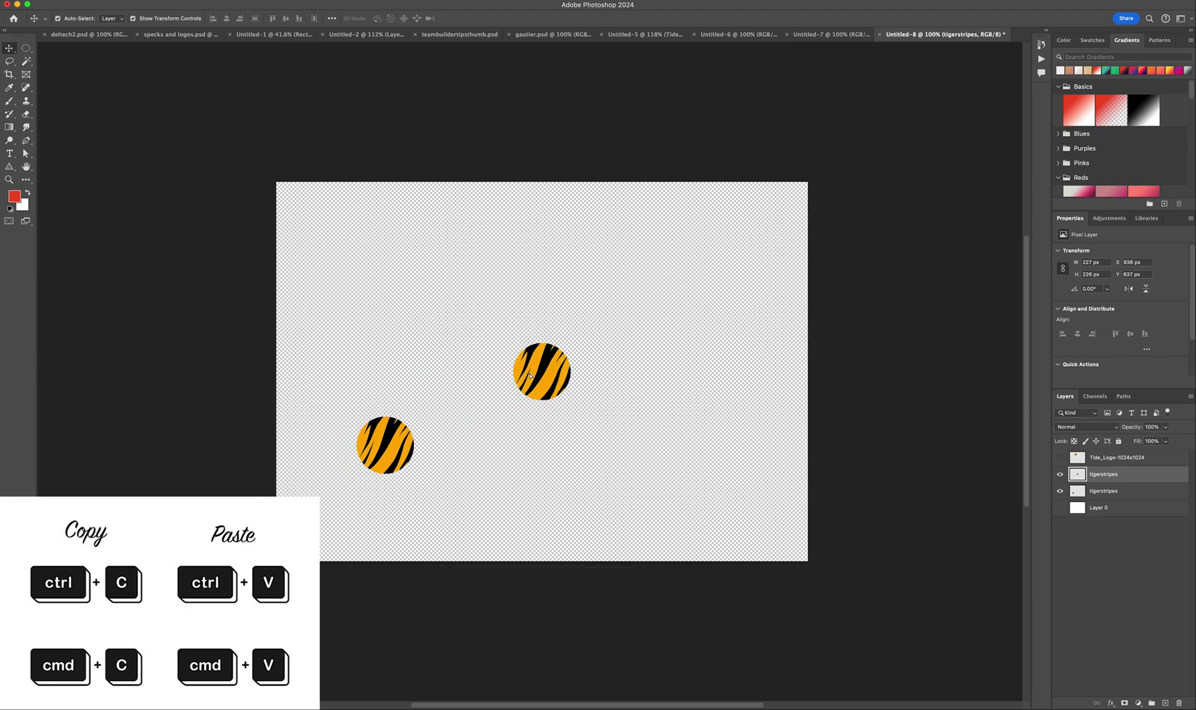
pyautogui.moveTo(540, 371); pyautogui.dragTo(444, 434)
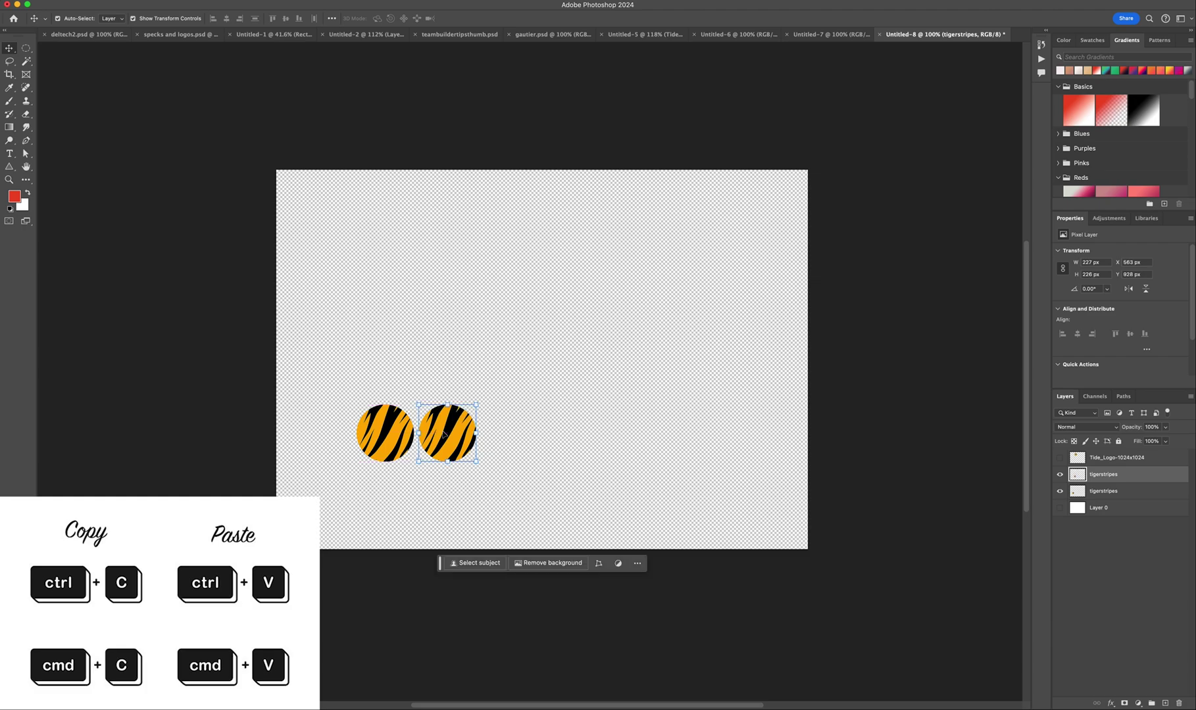
pyautogui.hscroll(2, 367, 373)
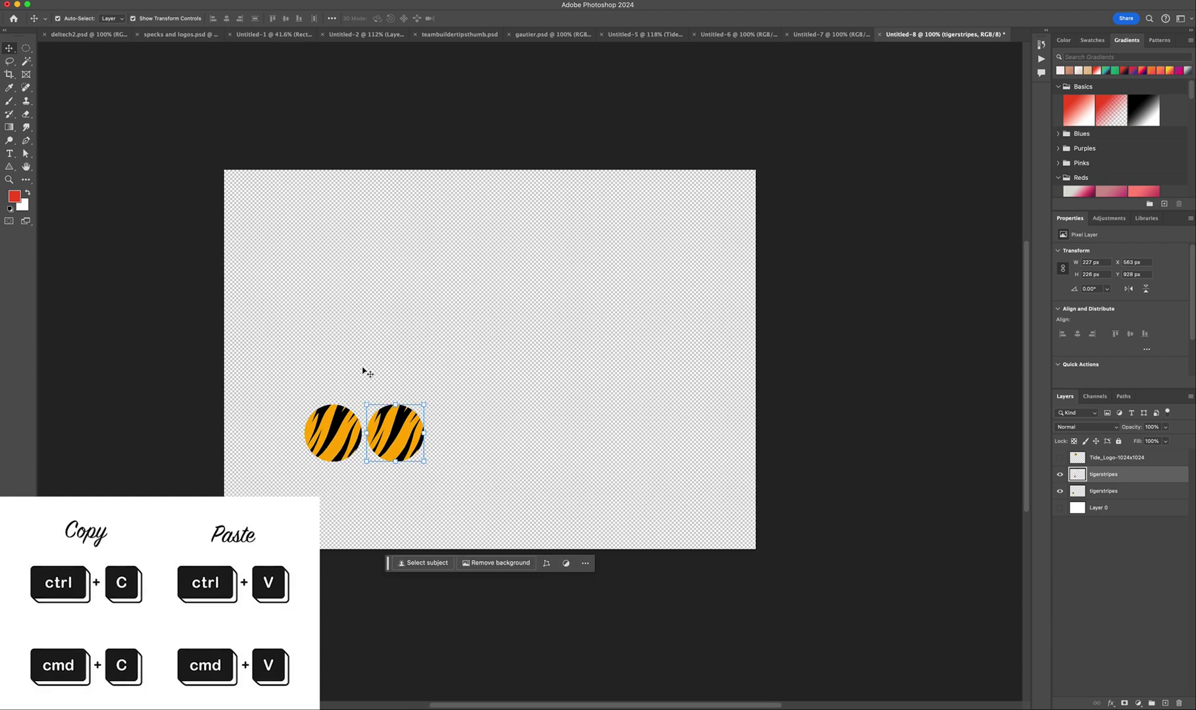
pyautogui.moveTo(312, 372); pyautogui.dragTo(454, 488)
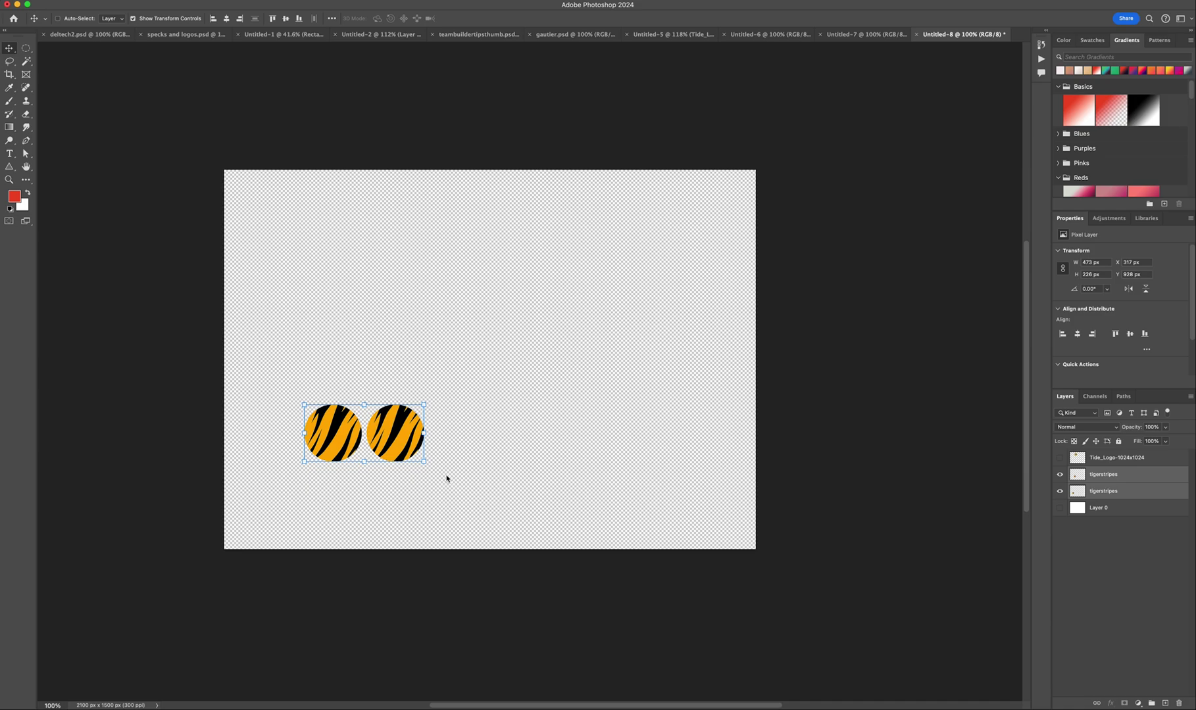
pyautogui.press('super+v')
pyautogui.moveTo(457, 364); pyautogui.dragTo(457, 441)
pyautogui.click(187, 205)
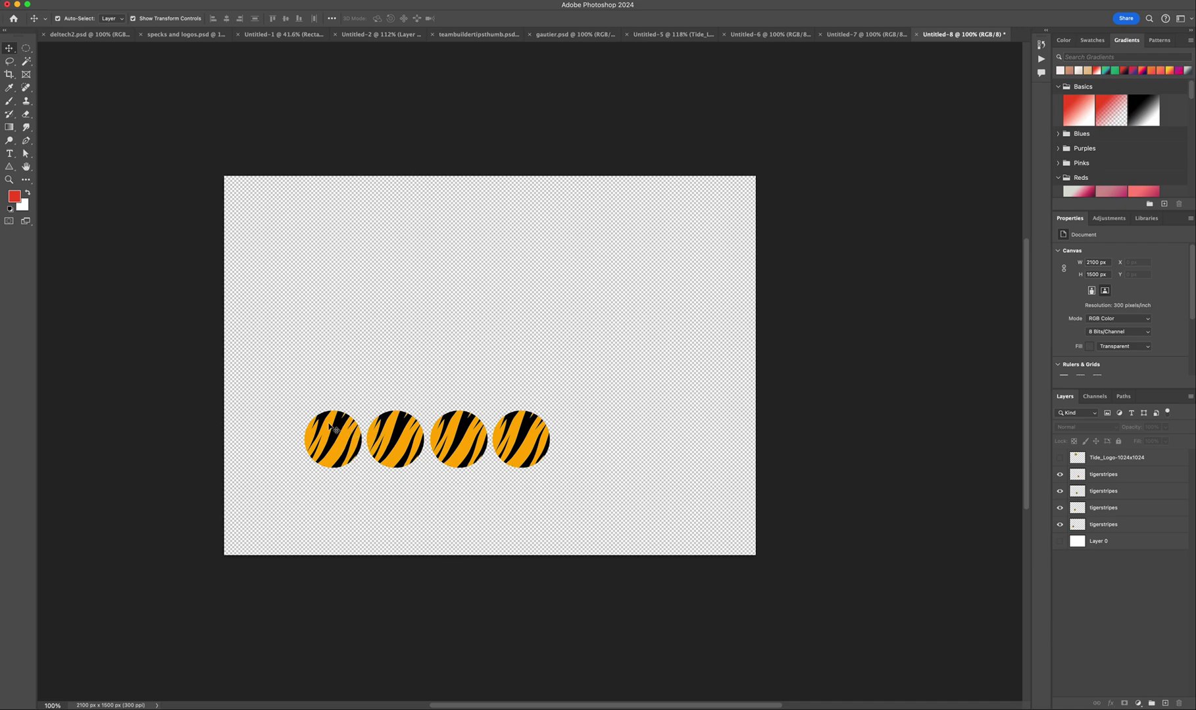
# Duplicate the row of four and place it as an offset second row above
pyautogui.moveTo(302, 395); pyautogui.dragTo(610, 508)
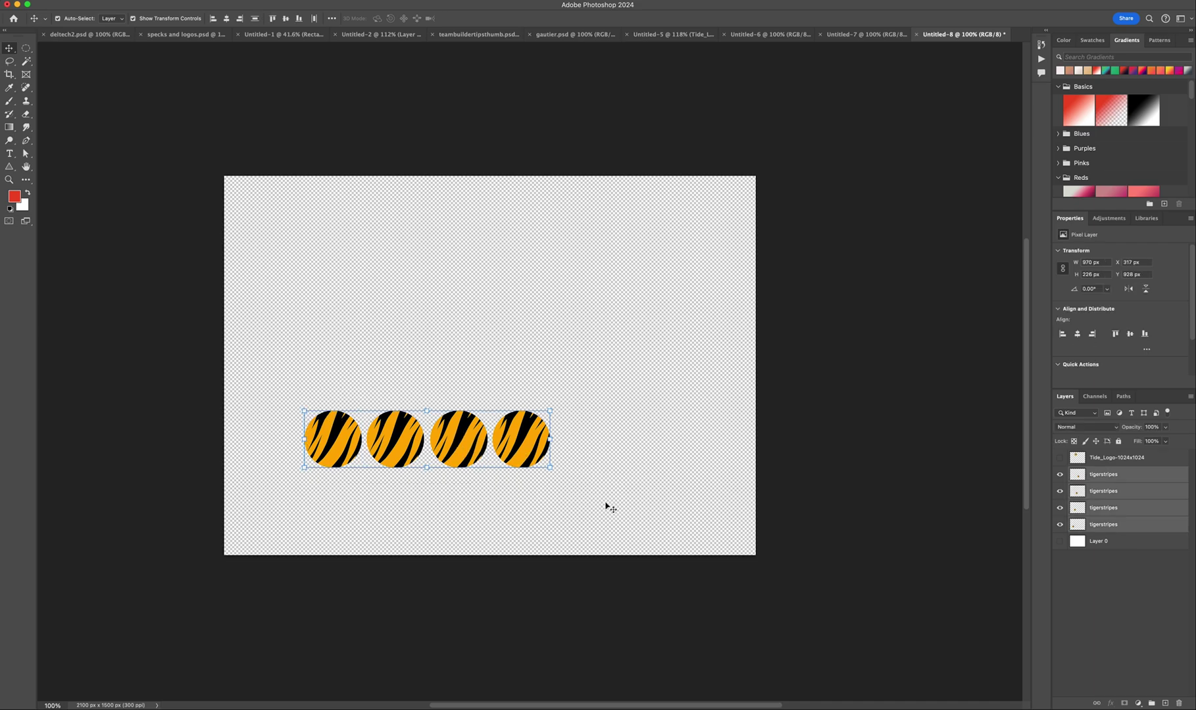
pyautogui.press('super')
pyautogui.moveTo(507, 495); pyautogui.dragTo(416, 387)
pyautogui.click(296, 127)
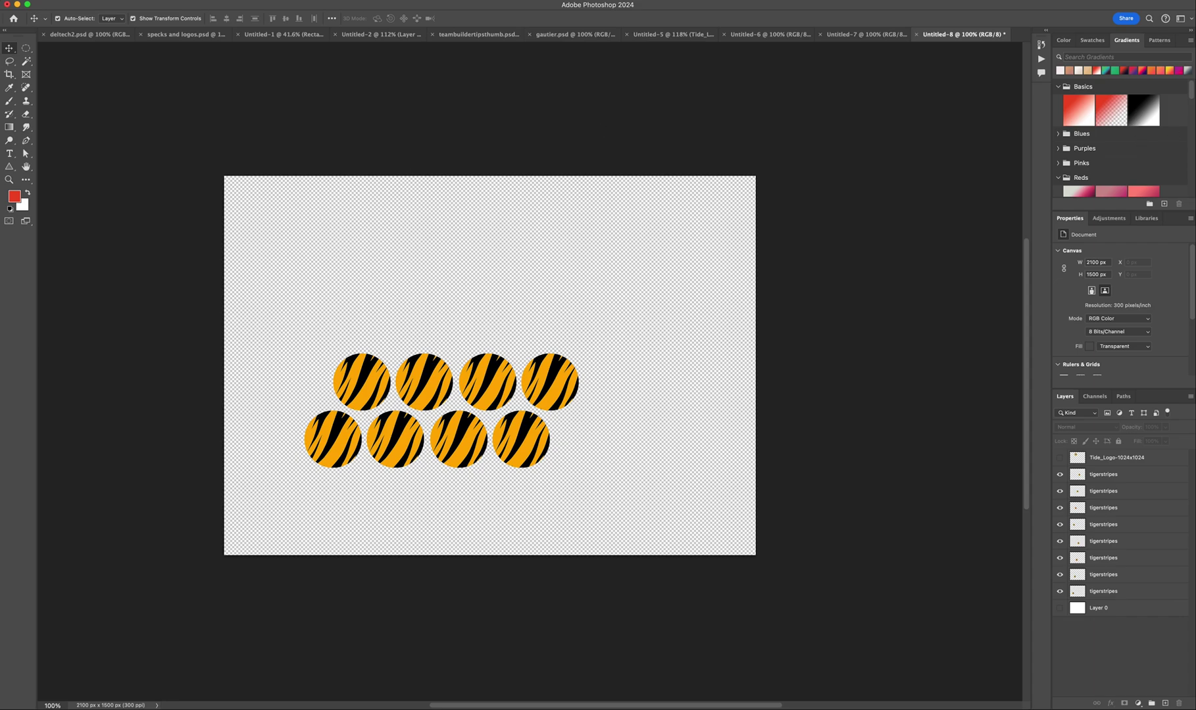
# Check the helmet reference photo, then drag the top-row circles closer together
pyautogui.press('space')
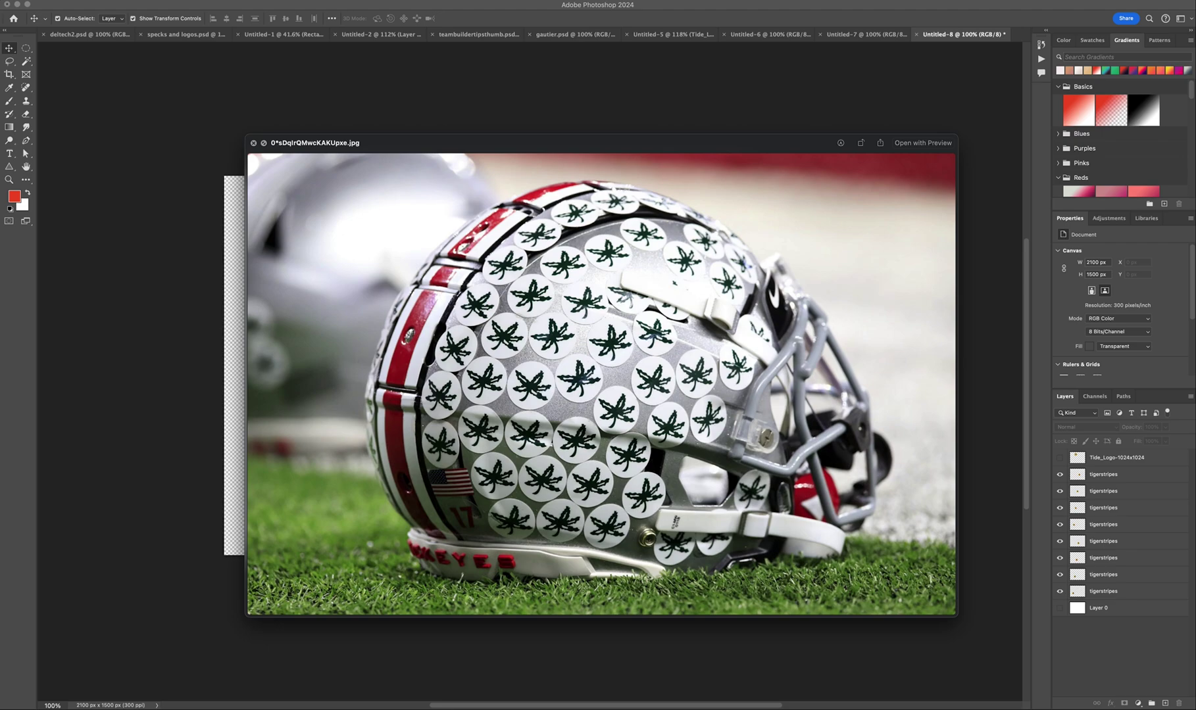
pyautogui.press('space')
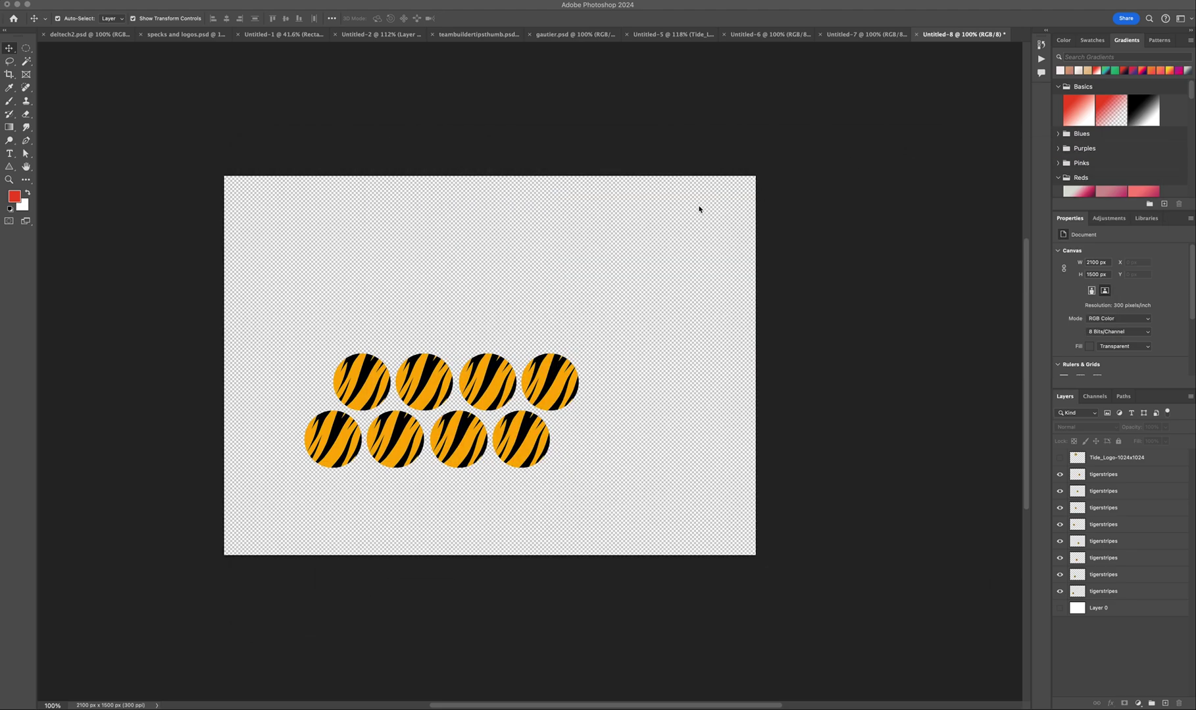
pyautogui.moveTo(355, 384); pyautogui.dragTo(336, 384)
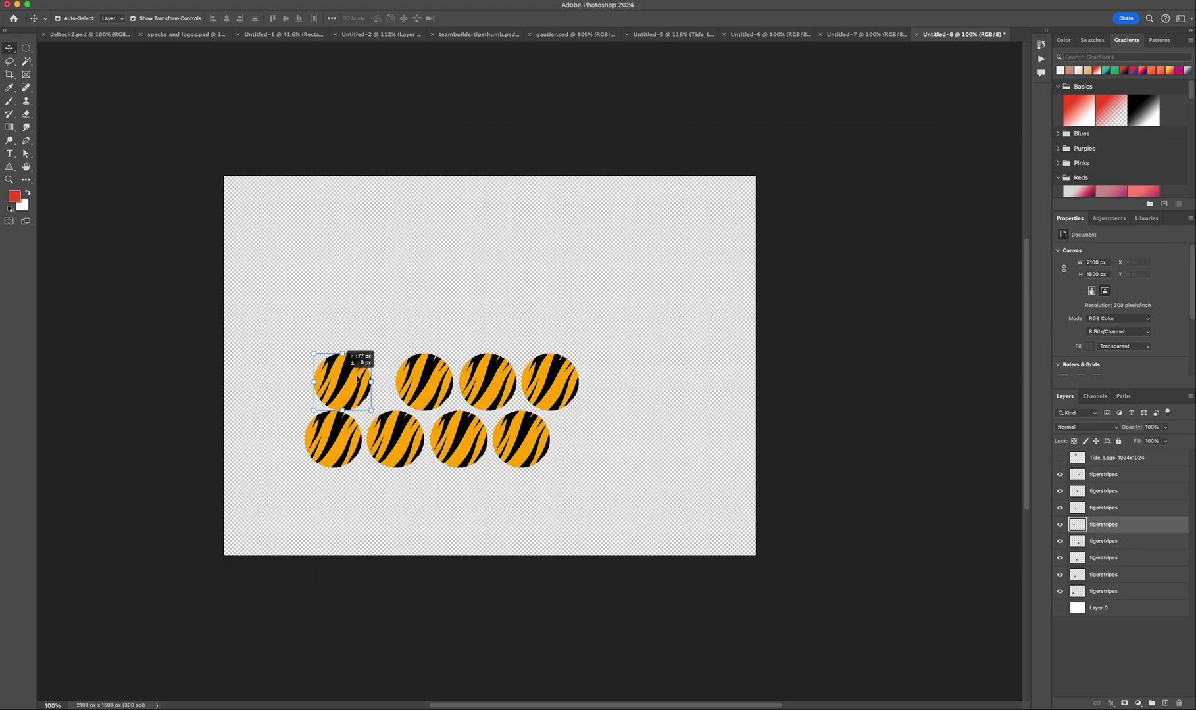
pyautogui.moveTo(429, 386); pyautogui.dragTo(405, 375)
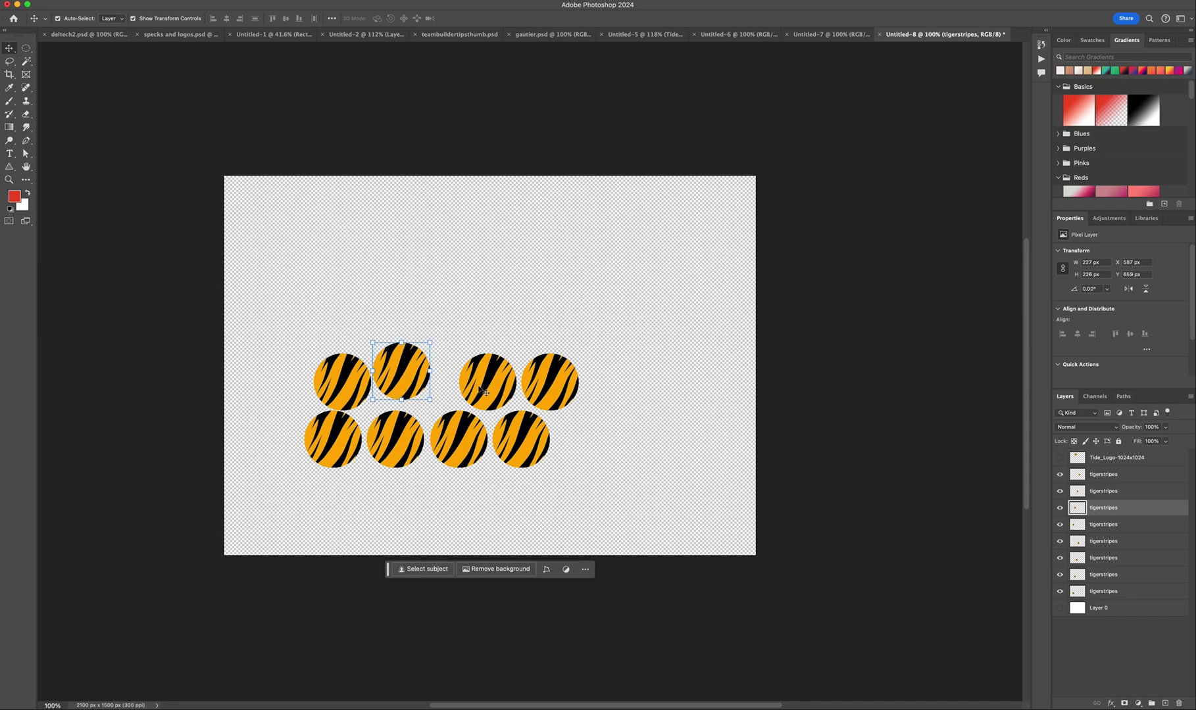
pyautogui.moveTo(482, 391); pyautogui.dragTo(455, 385)
pyautogui.moveTo(394, 433); pyautogui.dragTo(395, 428)
pyautogui.moveTo(538, 394); pyautogui.dragTo(508, 383)
pyautogui.moveTo(519, 441); pyautogui.dragTo(515, 436)
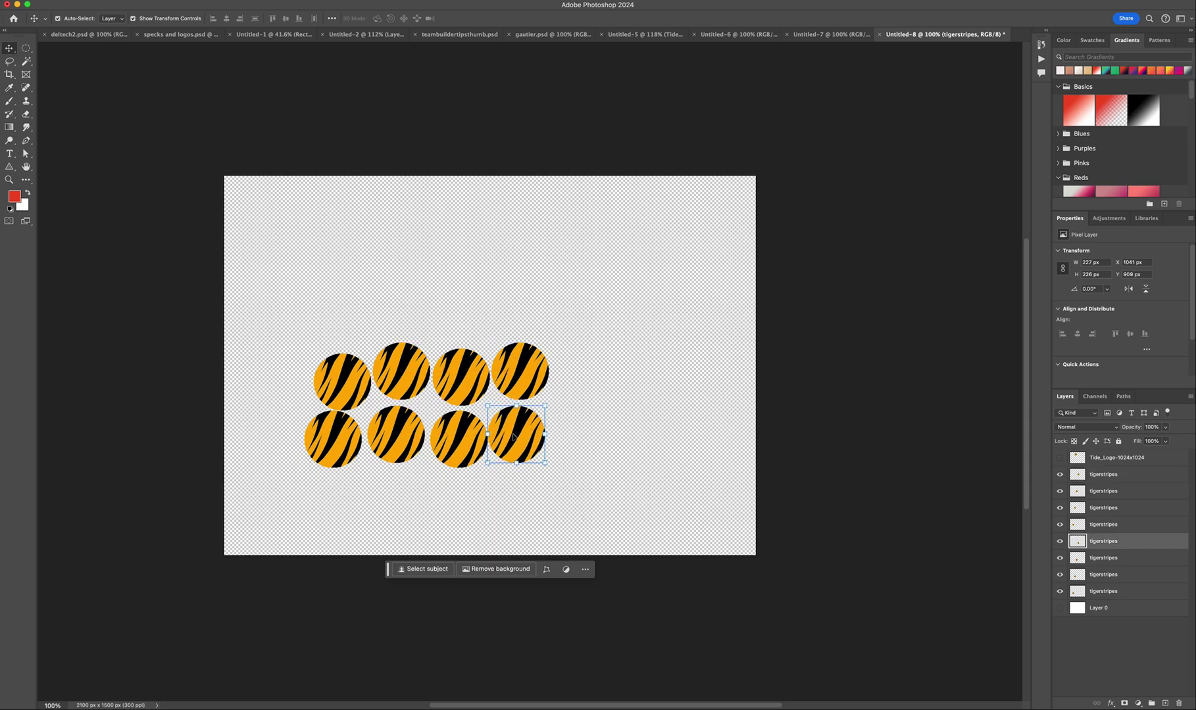
# Nudge the bottom-right circle up and the second top-row circle down with the arrow keys
pyautogui.press('Up')
pyautogui.press('Up')
pyautogui.press('Up')
pyautogui.press('Up')
pyautogui.press('Up')
pyautogui.press('Up')
pyautogui.press('Up')
pyautogui.press('Up')
pyautogui.press('Up')
pyautogui.press('Up')
pyautogui.press('Up')
pyautogui.press('Up')
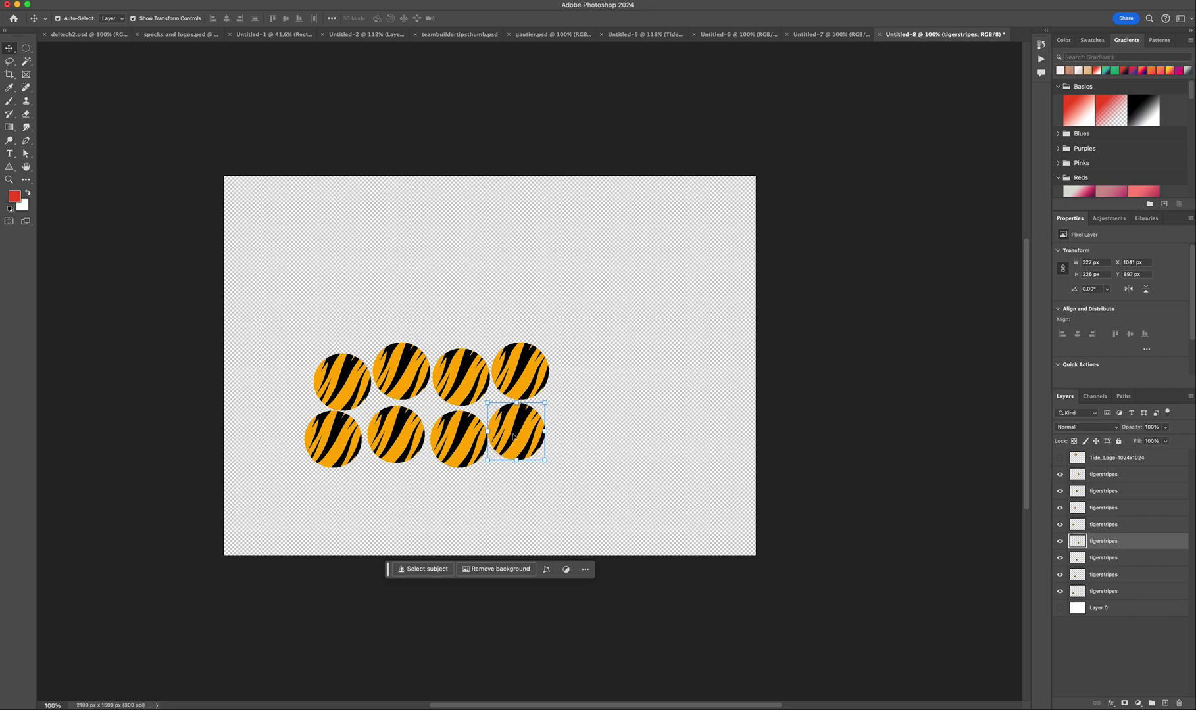
pyautogui.click(560, 227)
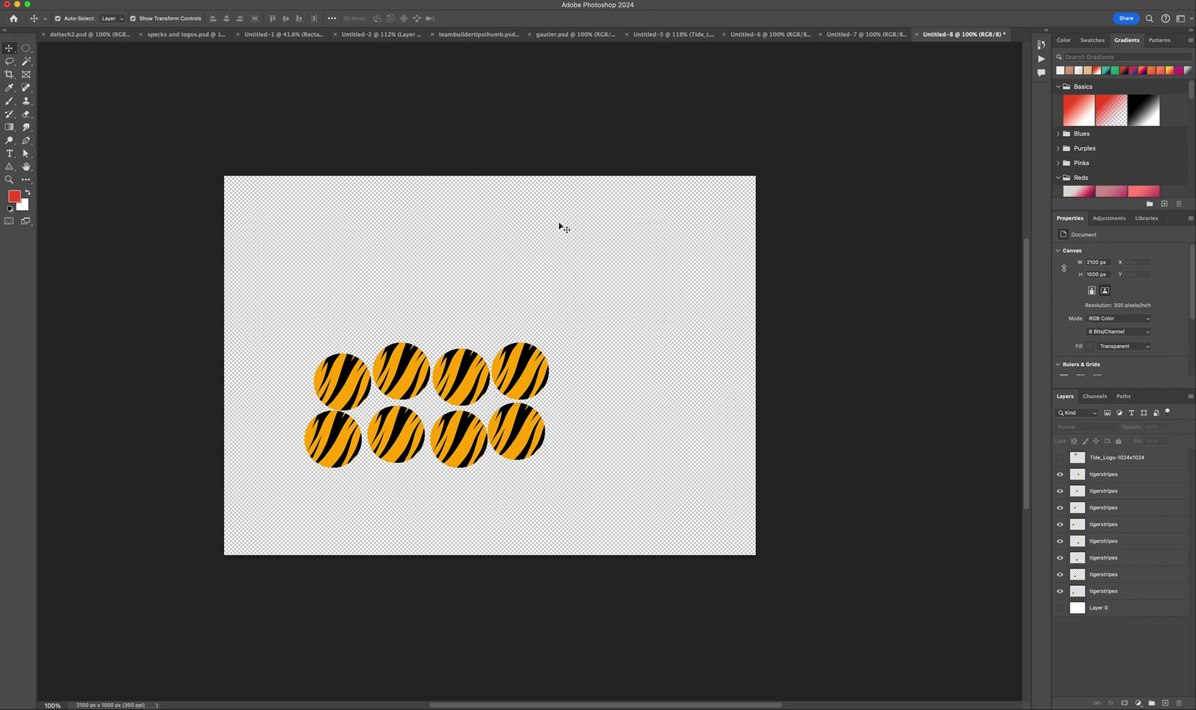
pyautogui.click(414, 370)
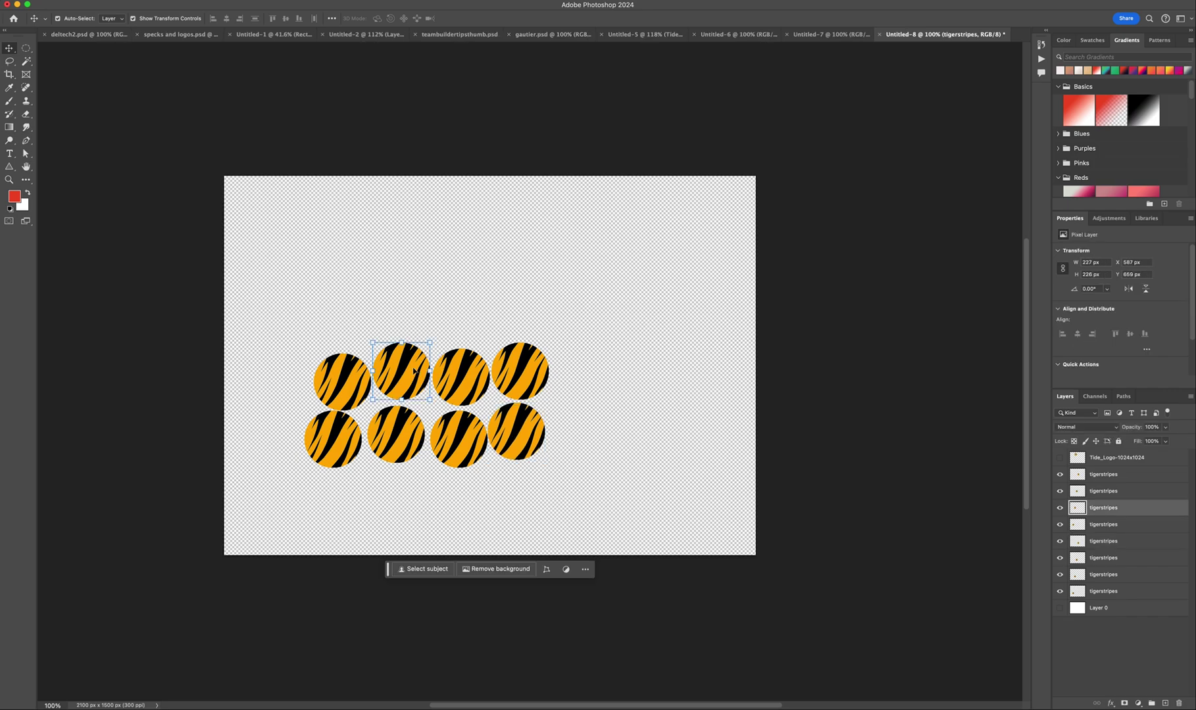
pyautogui.press('Down')
pyautogui.press('Down')
pyautogui.press('Down')
pyautogui.press('Down')
pyautogui.press('Down')
pyautogui.press('Down')
pyautogui.press('Down')
pyautogui.press('Down')
pyautogui.press('Down')
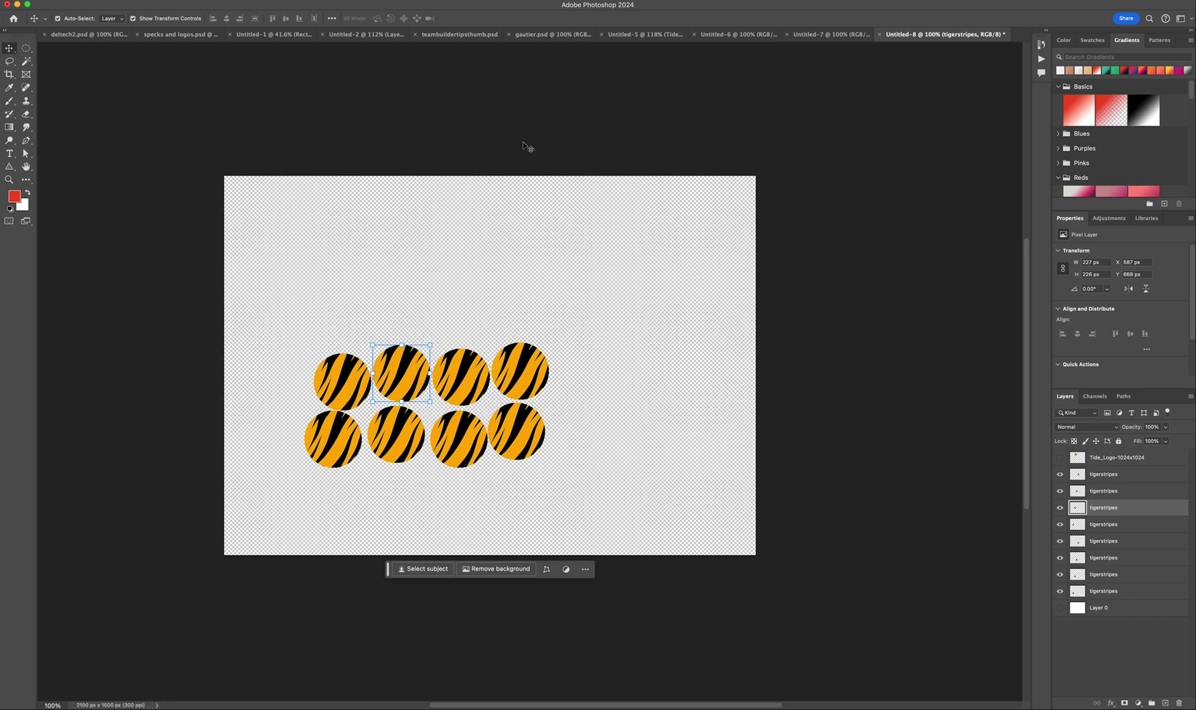
pyautogui.click(553, 252)
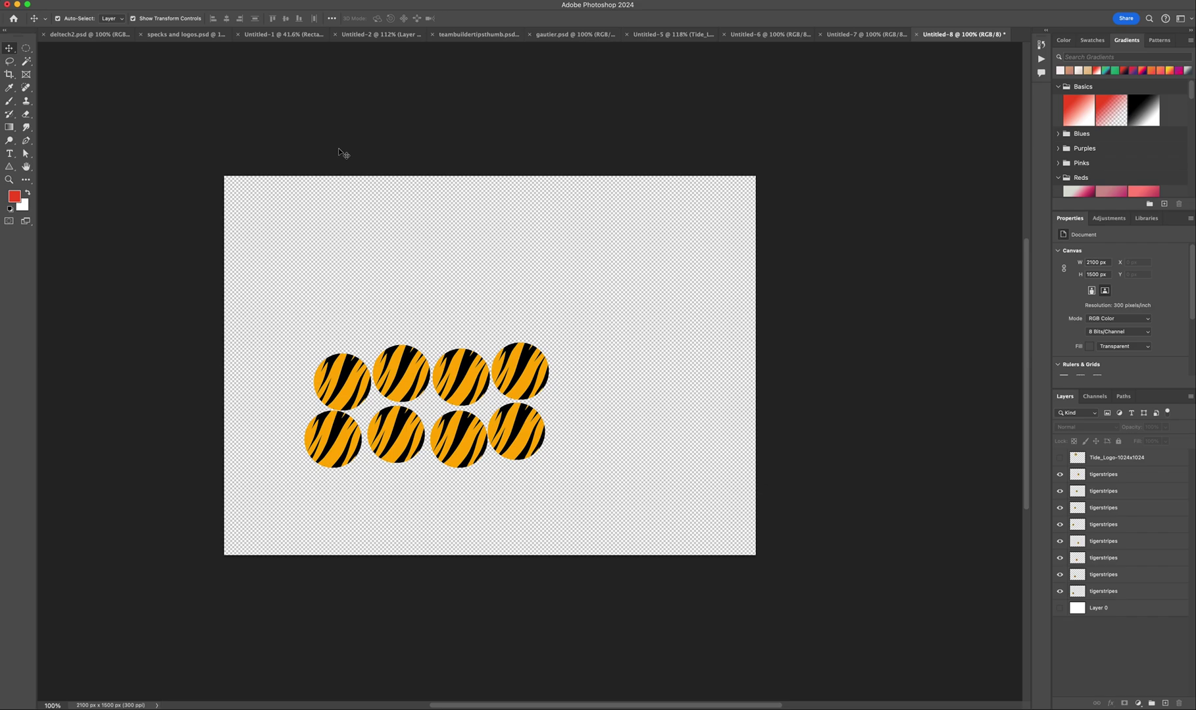
# Select all eight tiger-stripe circles and move the cluster up-right toward the canvas centre
pyautogui.moveTo(339, 152); pyautogui.dragTo(553, 461)
pyautogui.moveTo(517, 373); pyautogui.dragTo(587, 335)
pyautogui.click(479, 235)
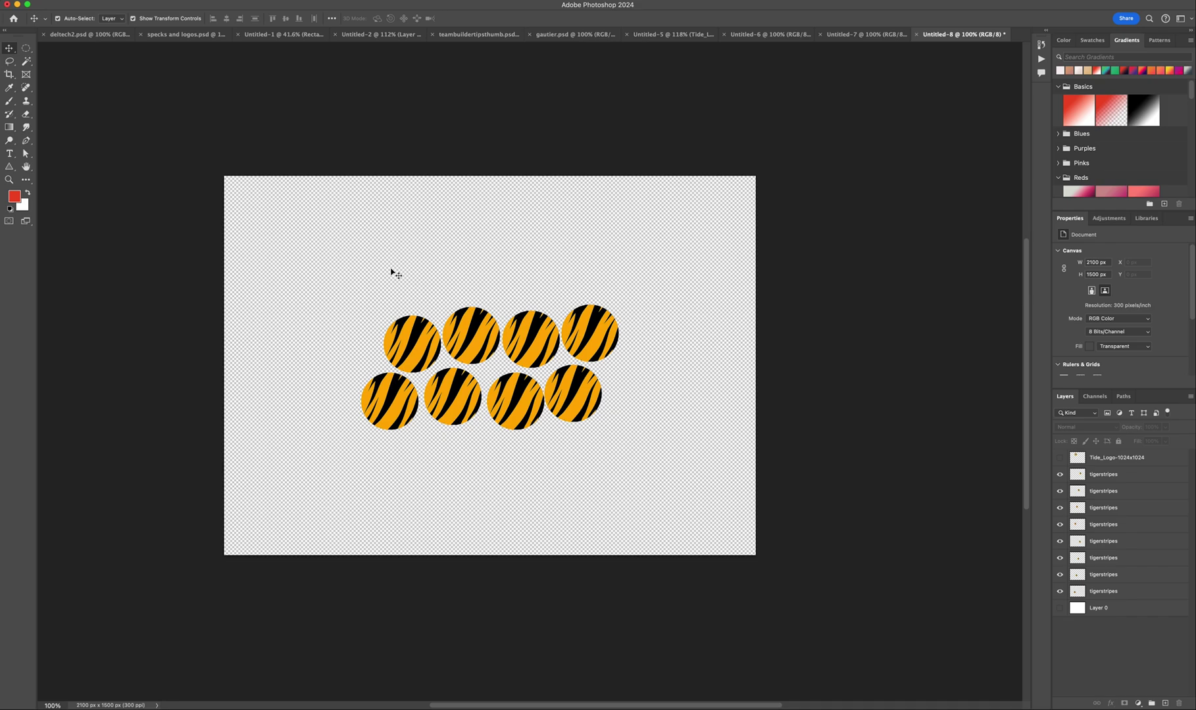
# Try enlarging the top-left circle, then cancel the transform and deselect
pyautogui.click(409, 350)
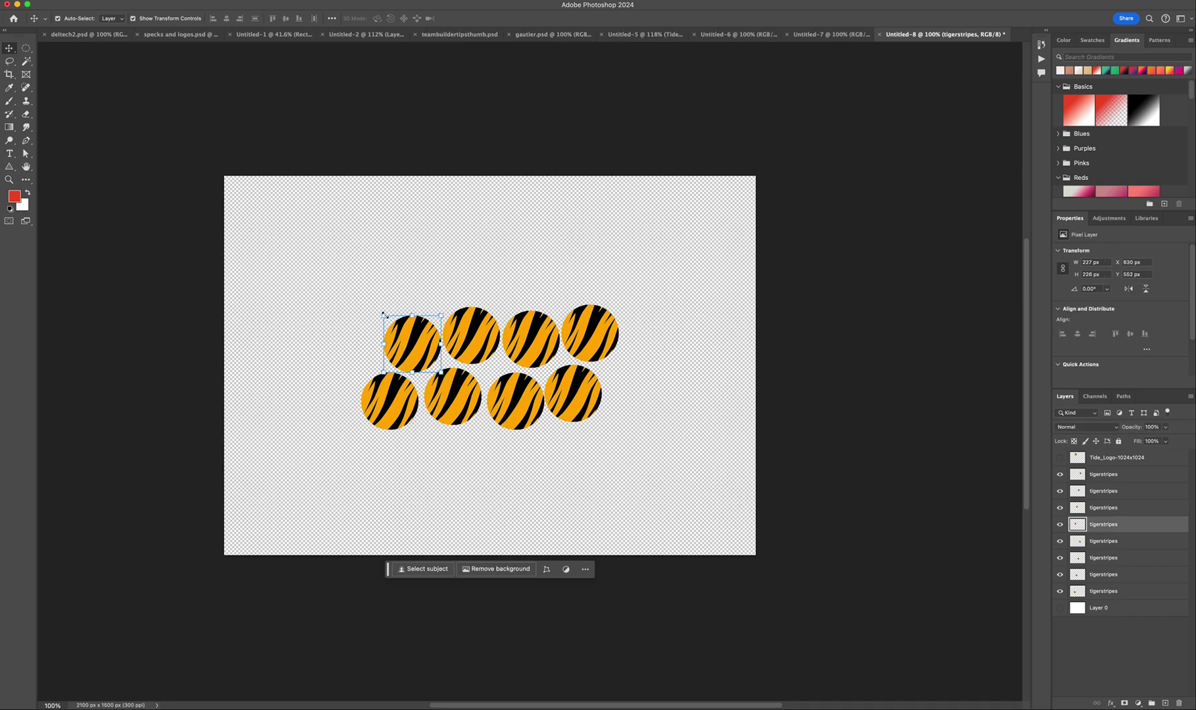
pyautogui.moveTo(383, 314); pyautogui.dragTo(280, 212)
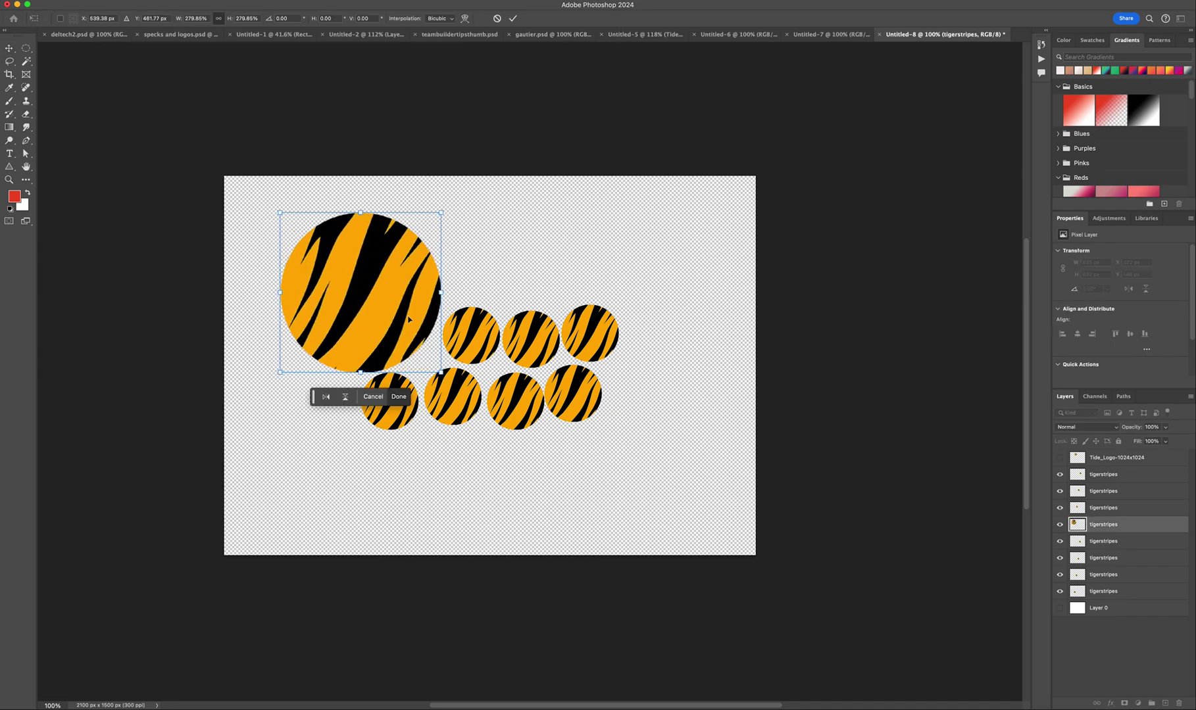
pyautogui.press('Escape')
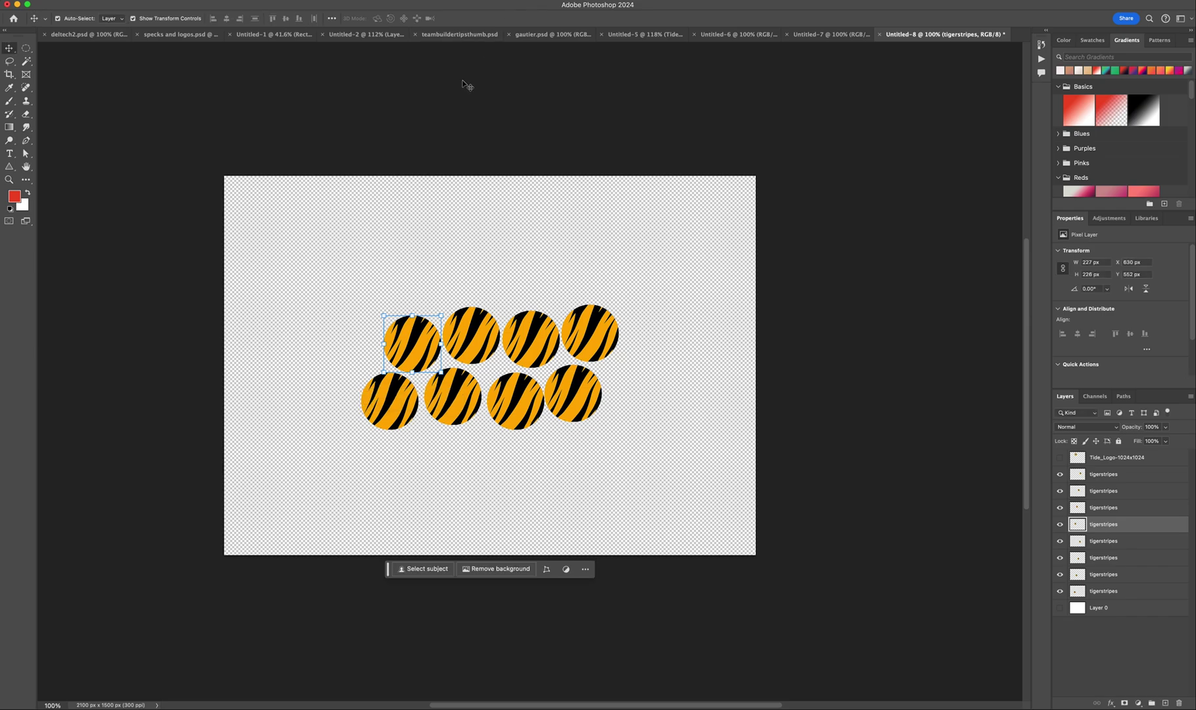
pyautogui.click(412, 103)
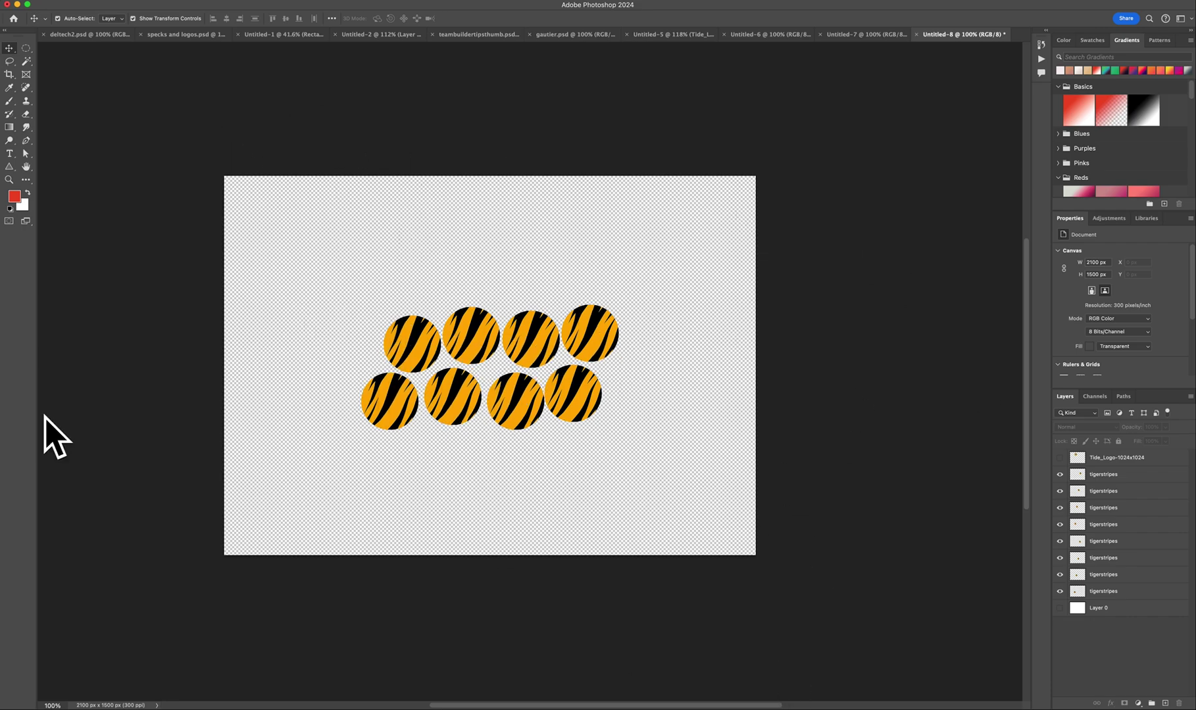
# Export the eight-circle tiger-stripe canvas to the Desktop as a transparent 2100 × 1500 PNG named 'tig…'
pyautogui.click(6, 0)
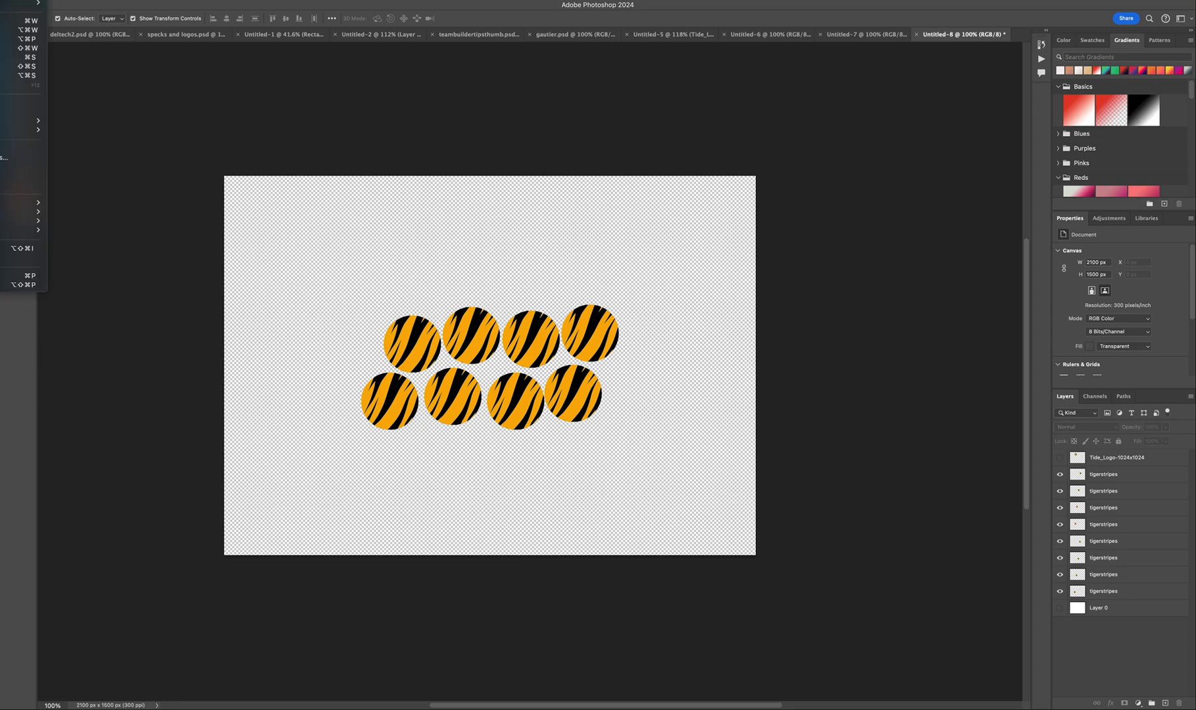
pyautogui.moveTo(20, 121)
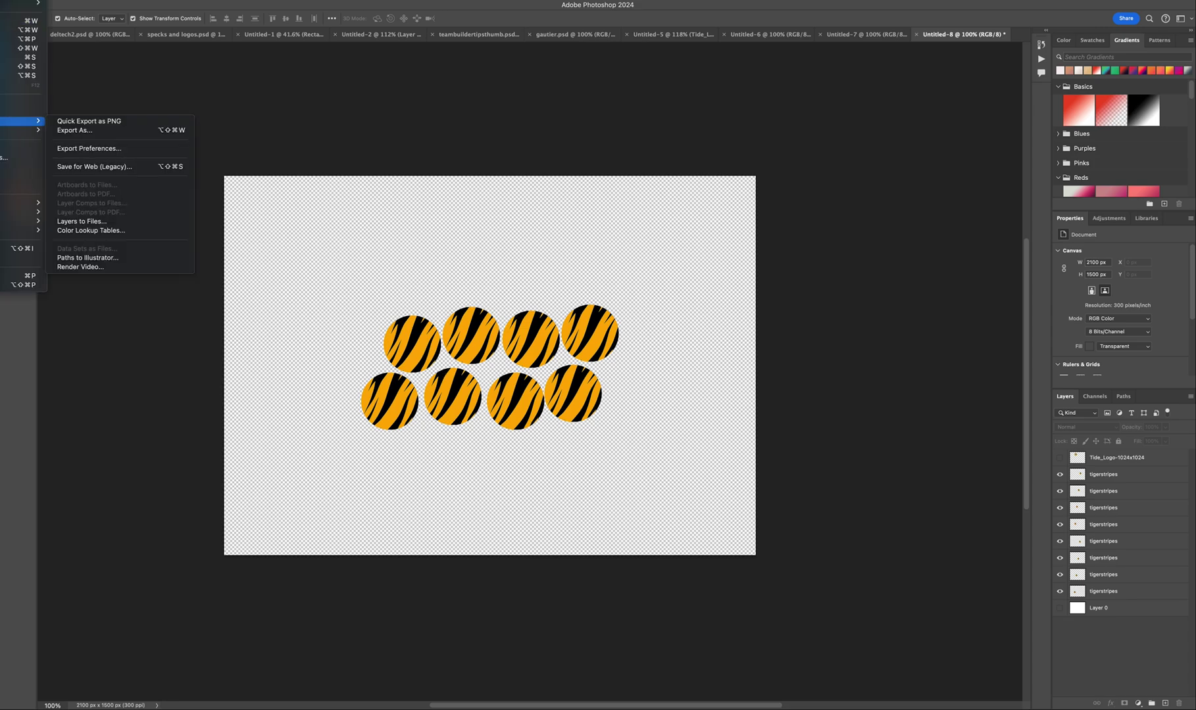
pyautogui.click(111, 133)
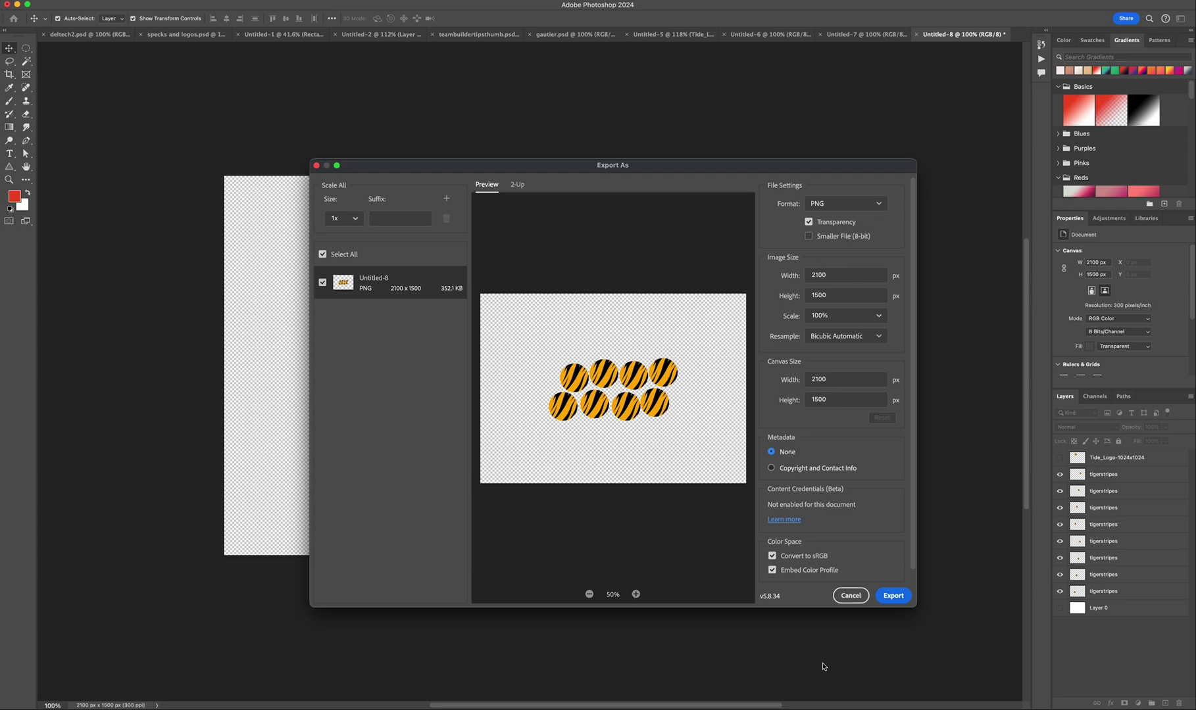
pyautogui.click(892, 598)
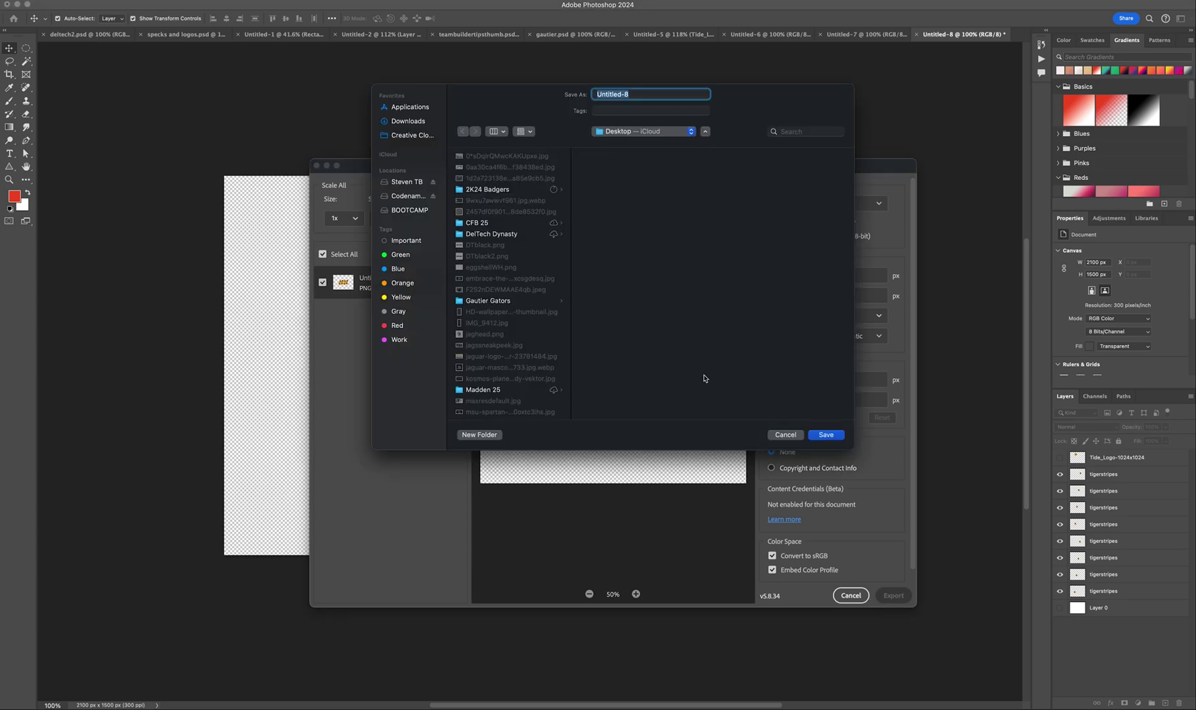
pyautogui.write('tigersticker')
pyautogui.click(826, 434)
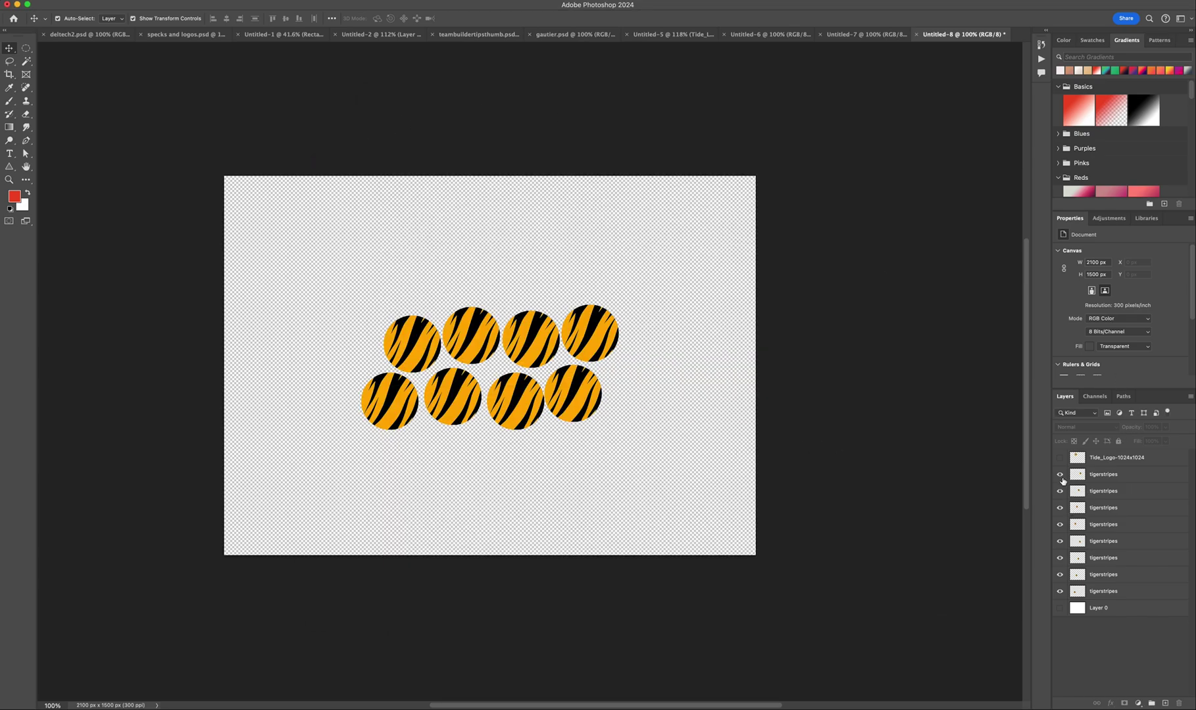
# Hide three top-row circles and select all eight tiger-stripe circle layers
pyautogui.moveTo(1060, 474); pyautogui.dragTo(1062, 507)
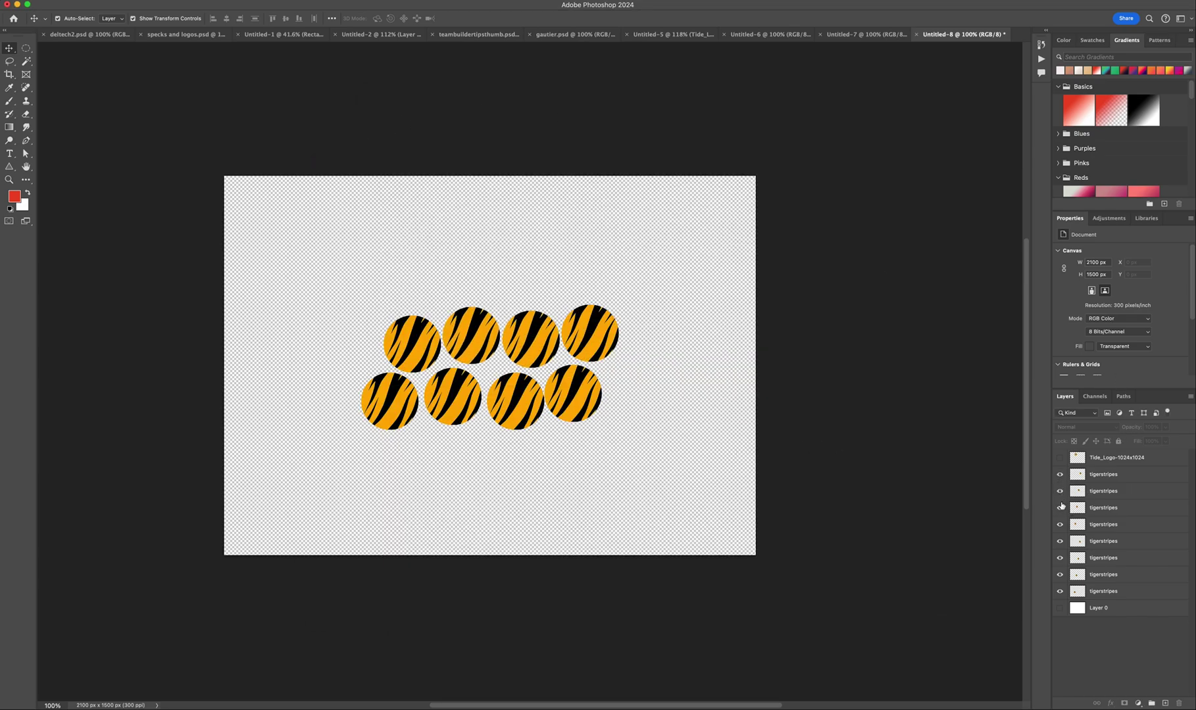
pyautogui.click(1126, 475)
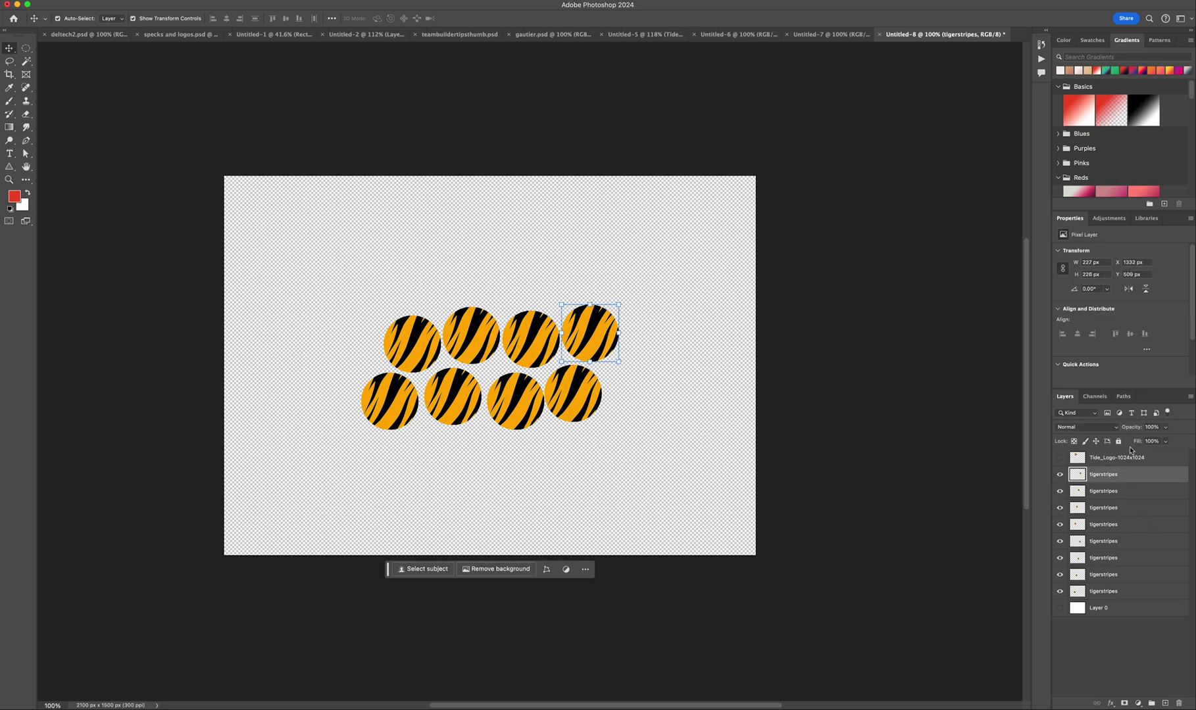
pyautogui.keyDown('shift'); pyautogui.click(1124, 592); pyautogui.keyUp('shift')
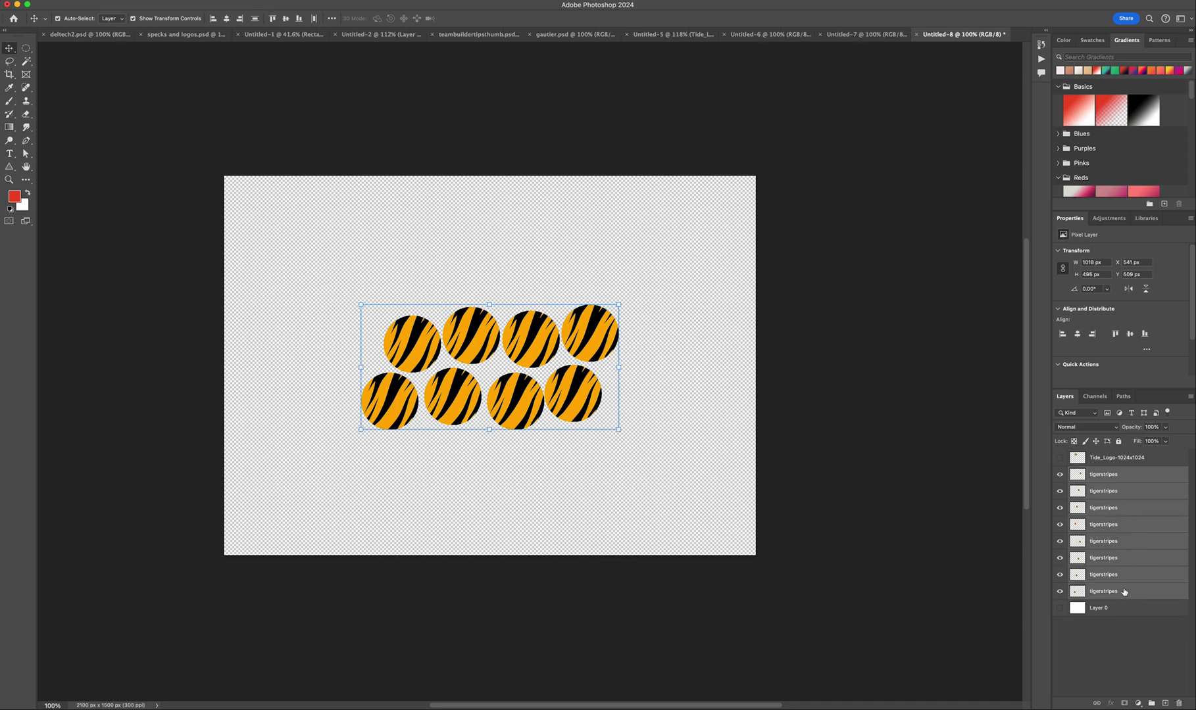
pyautogui.click(1123, 474)
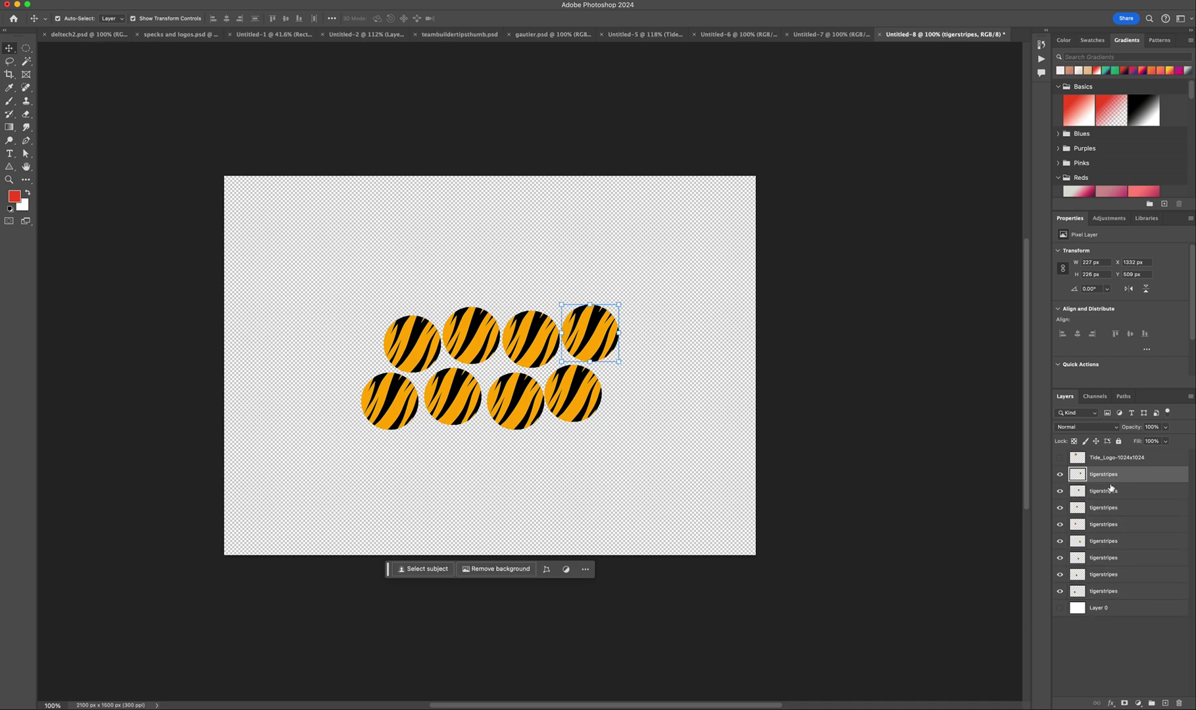
pyautogui.keyDown('shift'); pyautogui.click(1124, 590); pyautogui.keyUp('shift')
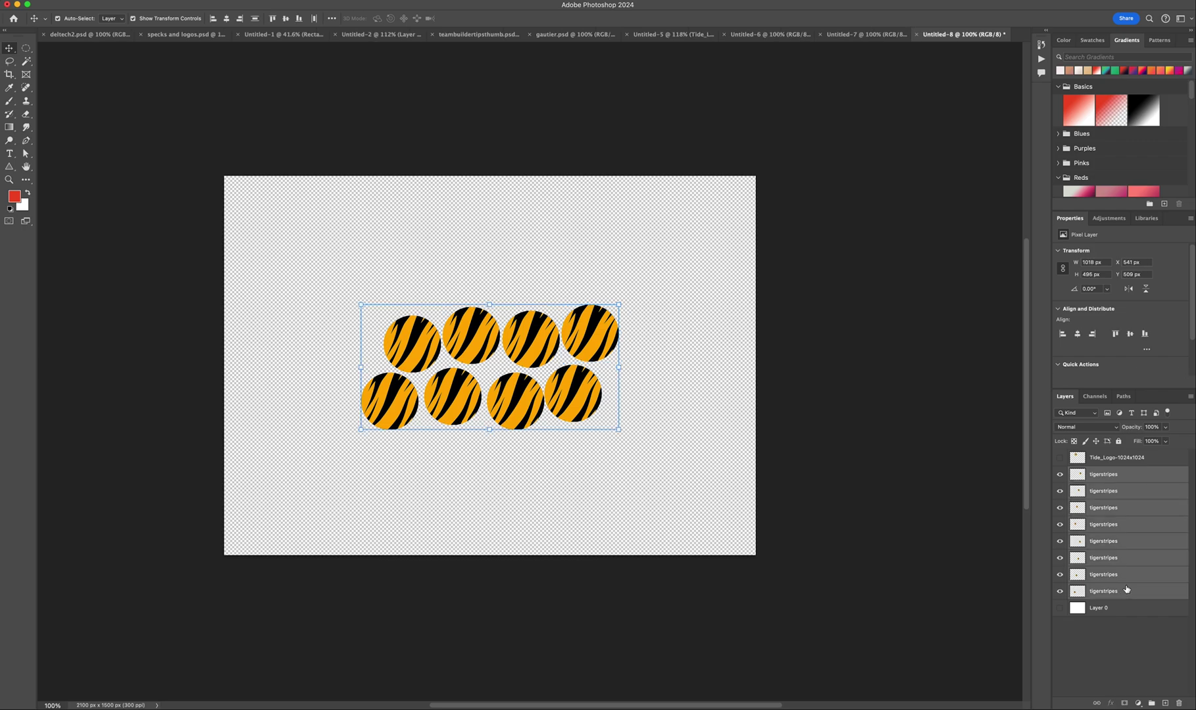
# Group the eight selected tiger-stripe layers into a new group named TigerStickers
pyautogui.rightClick(1126, 590)
pyautogui.click(1088, 477)
pyautogui.rightClick(1089, 476)
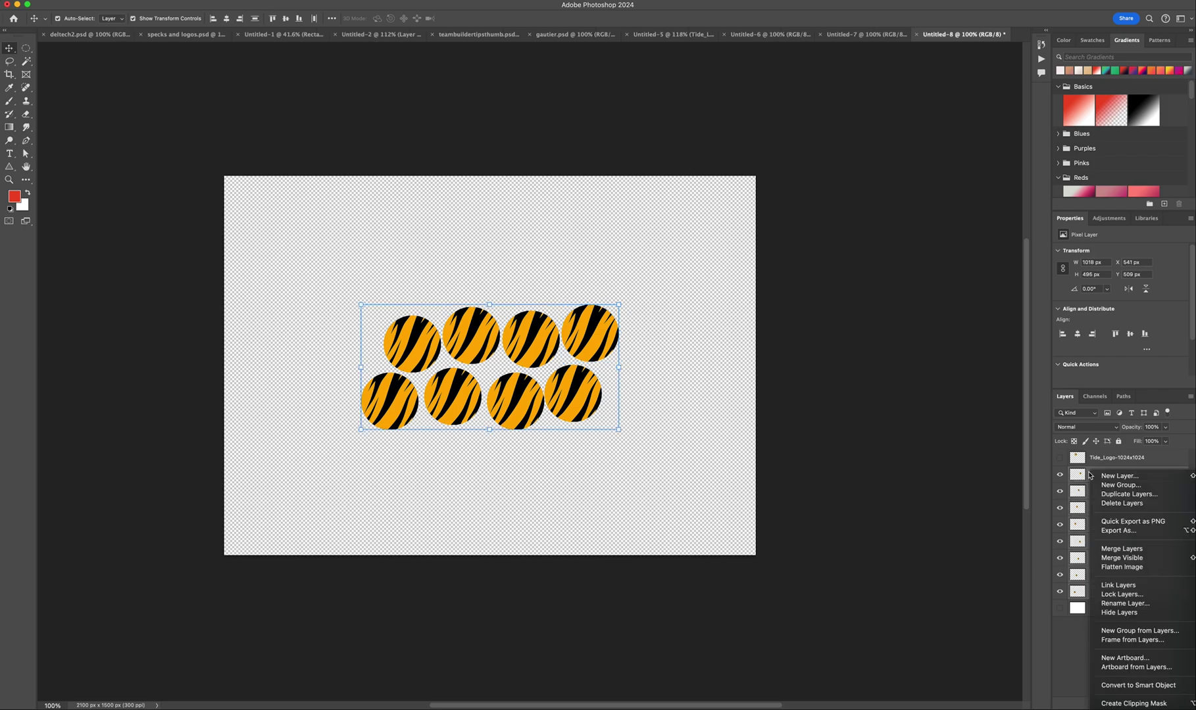
pyautogui.click(1120, 633)
pyautogui.write('TigerStickers')
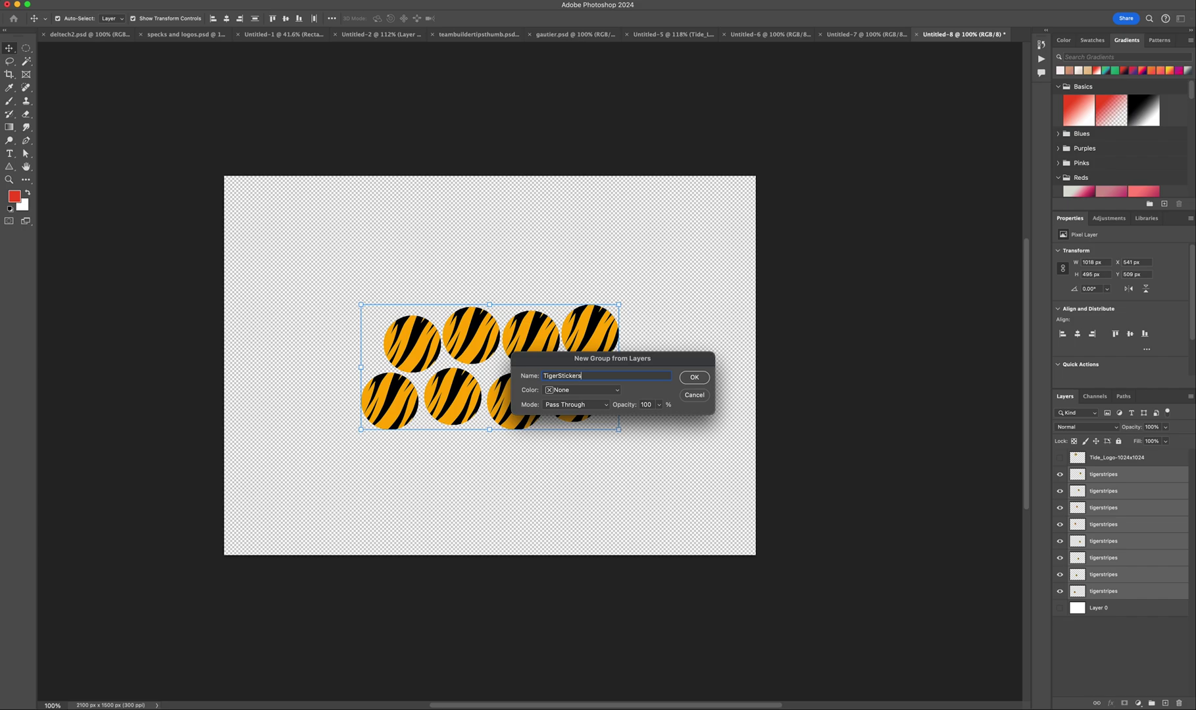
pyautogui.click(694, 377)
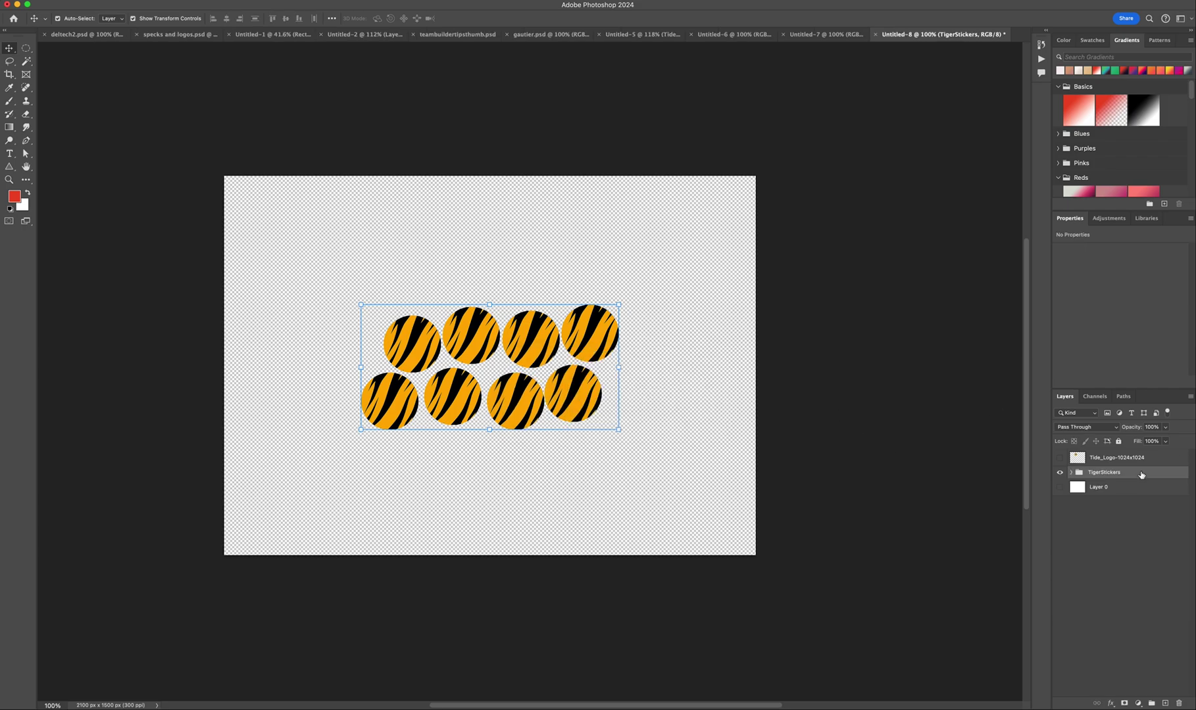
pyautogui.click(1071, 473)
pyautogui.click(1071, 473)
# Toggle the tiger circles' visibility and try moving one circle, then undo the move
pyautogui.click(1060, 474)
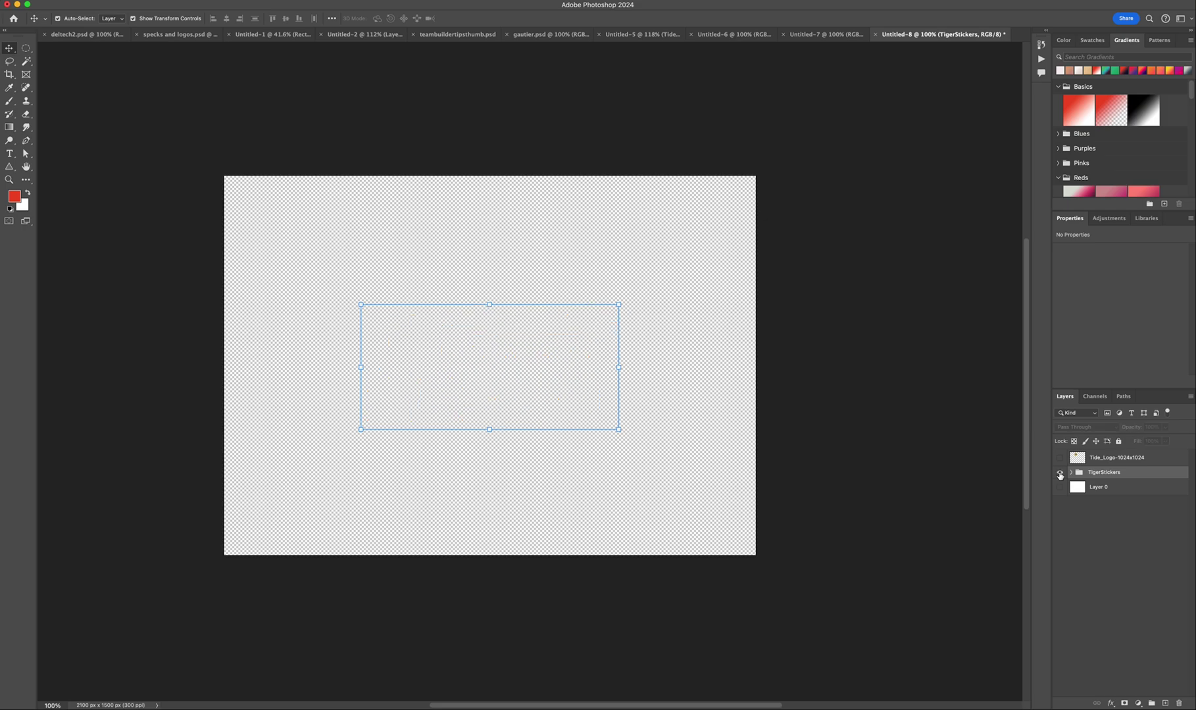
pyautogui.click(1060, 474)
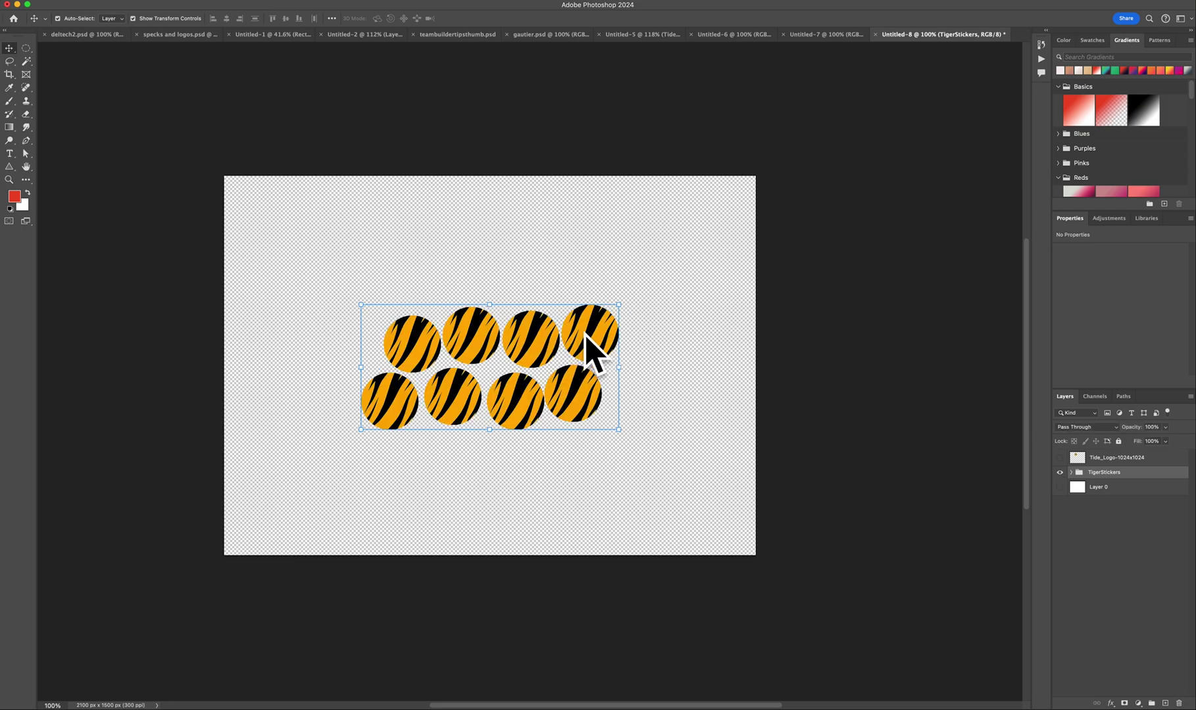
pyautogui.moveTo(588, 338); pyautogui.dragTo(640, 325)
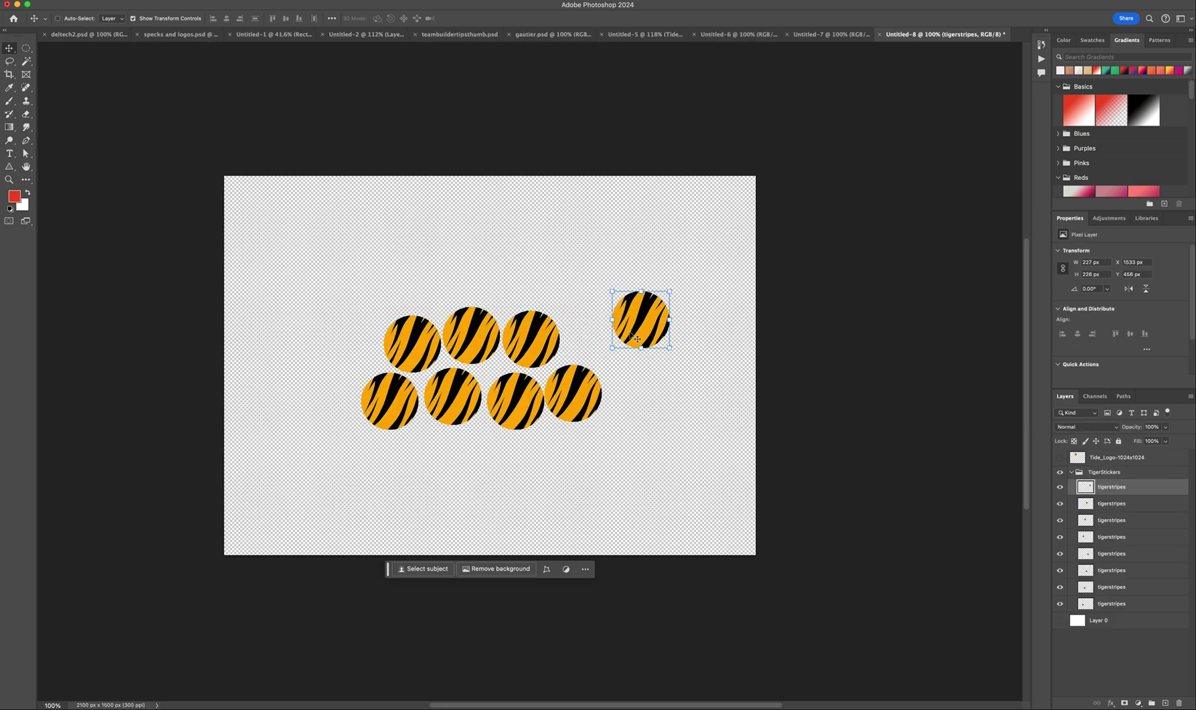
pyautogui.press('super+z')
pyautogui.click(672, 312)
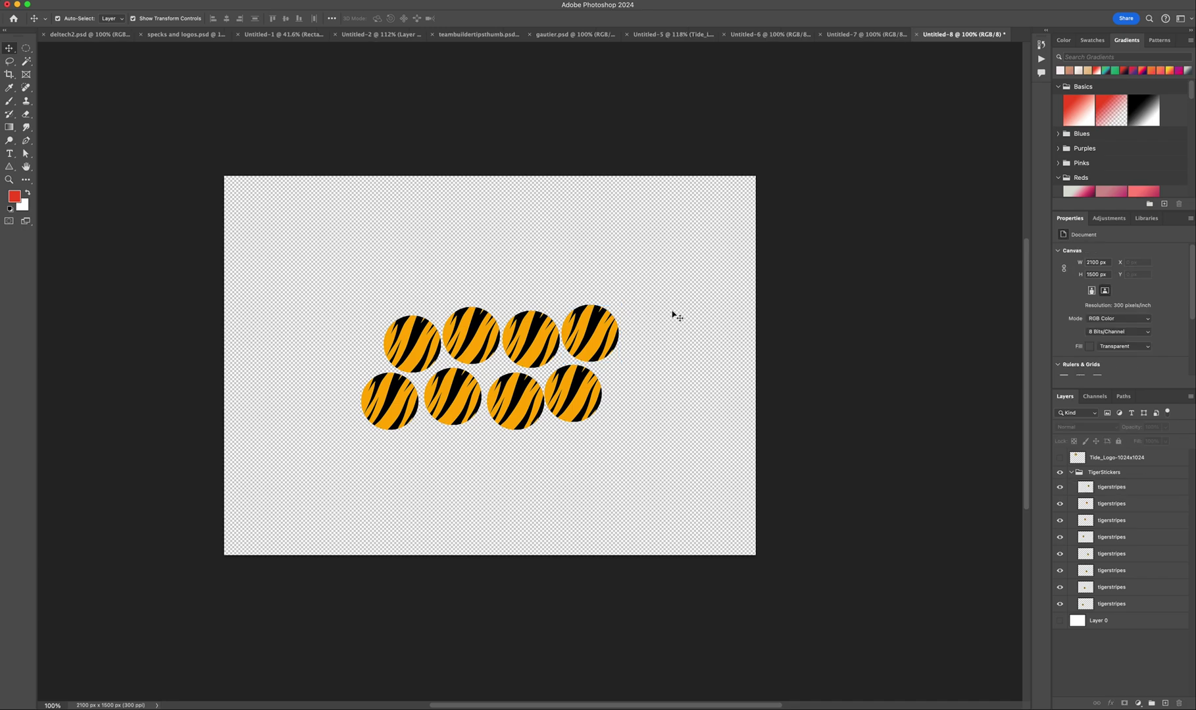
# Hide the TigerStickers group and make the Tide logo layer visible
pyautogui.click(1071, 472)
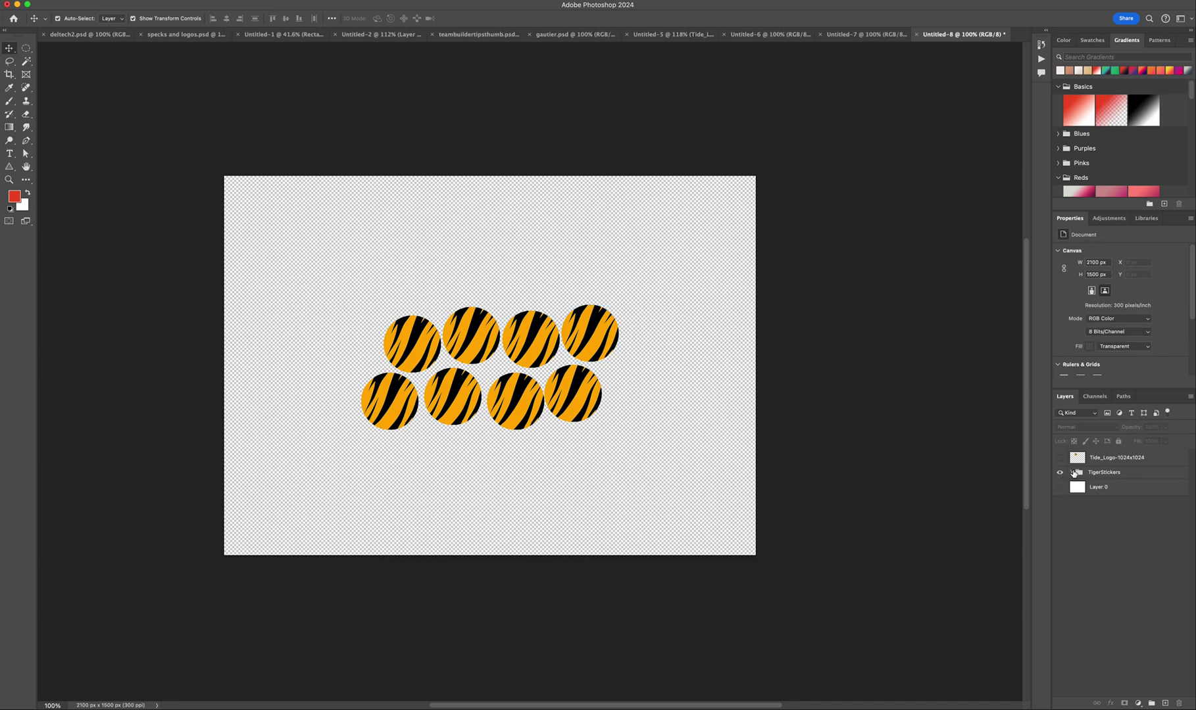
pyautogui.click(1060, 473)
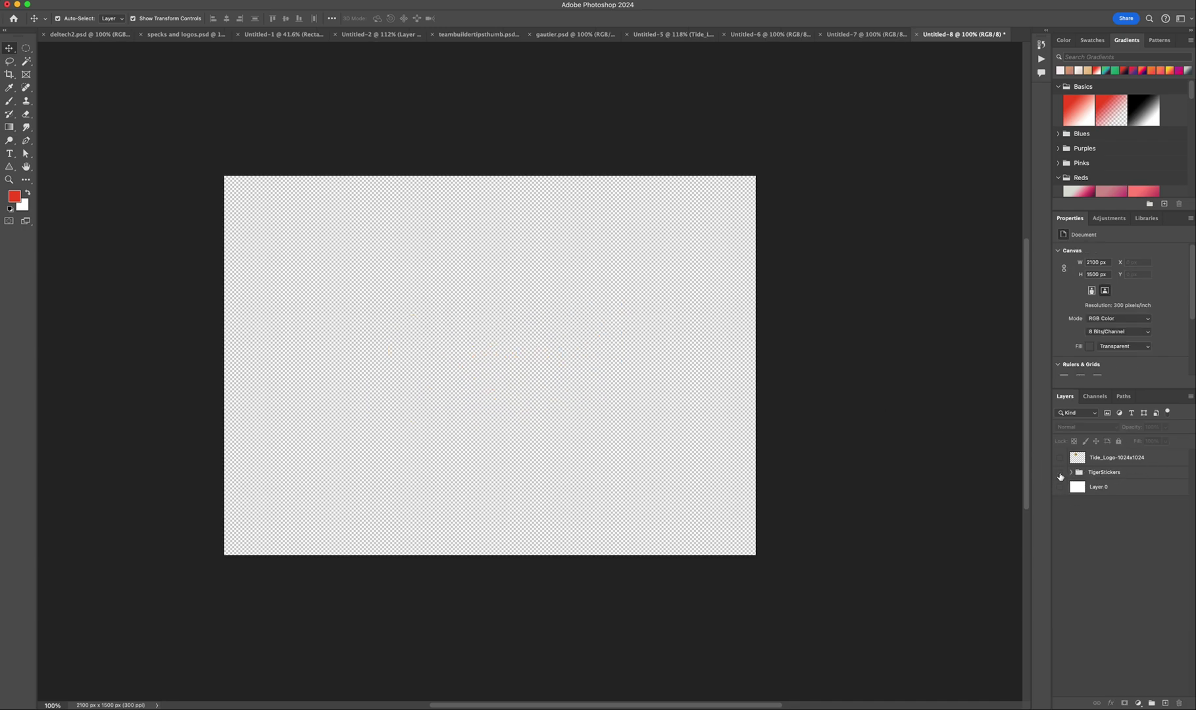
pyautogui.click(1060, 473)
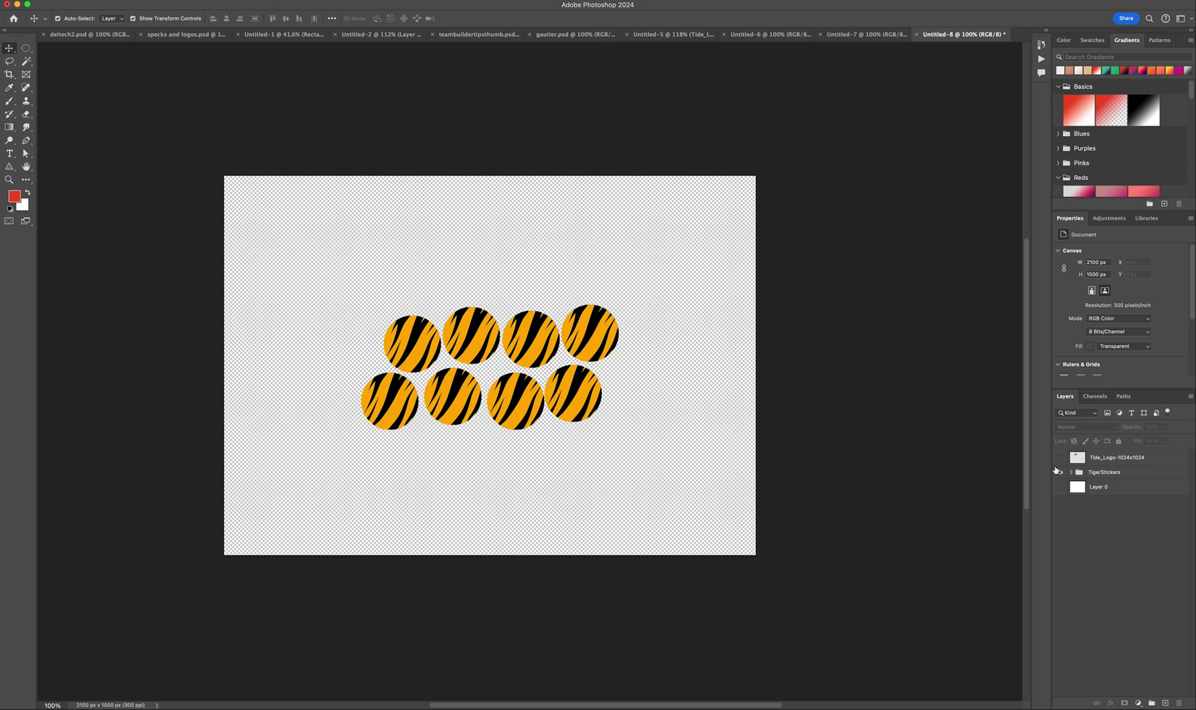
pyautogui.click(1059, 471)
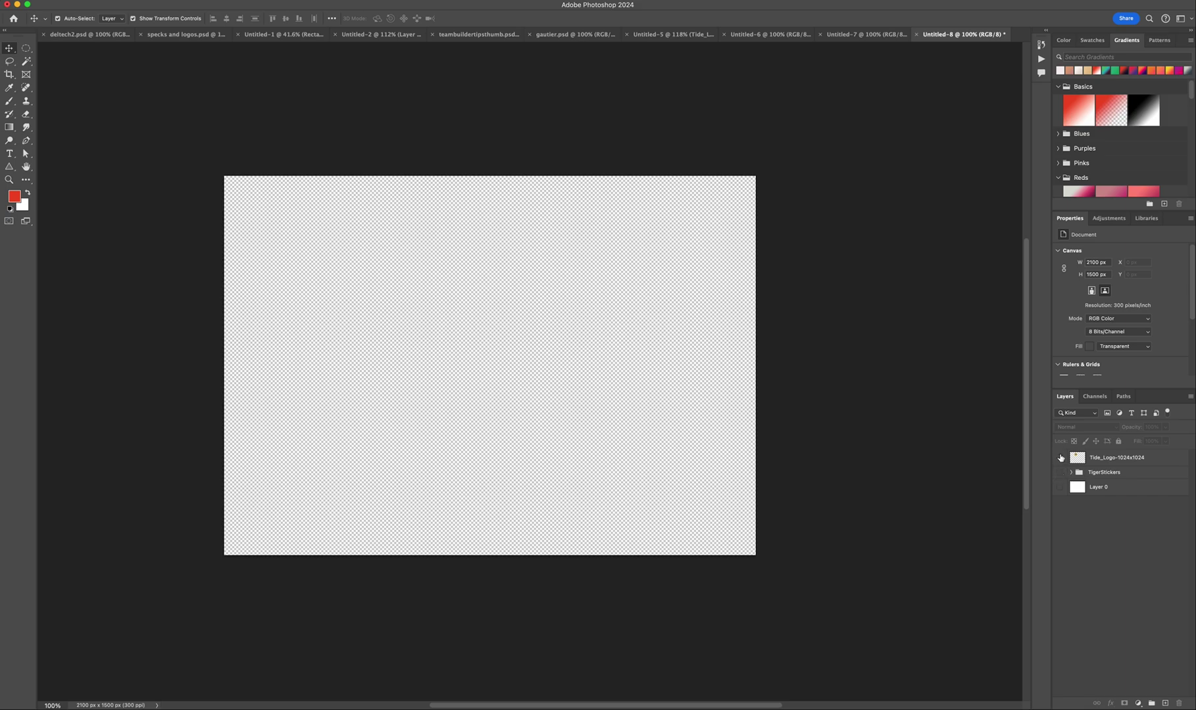
pyautogui.click(1060, 457)
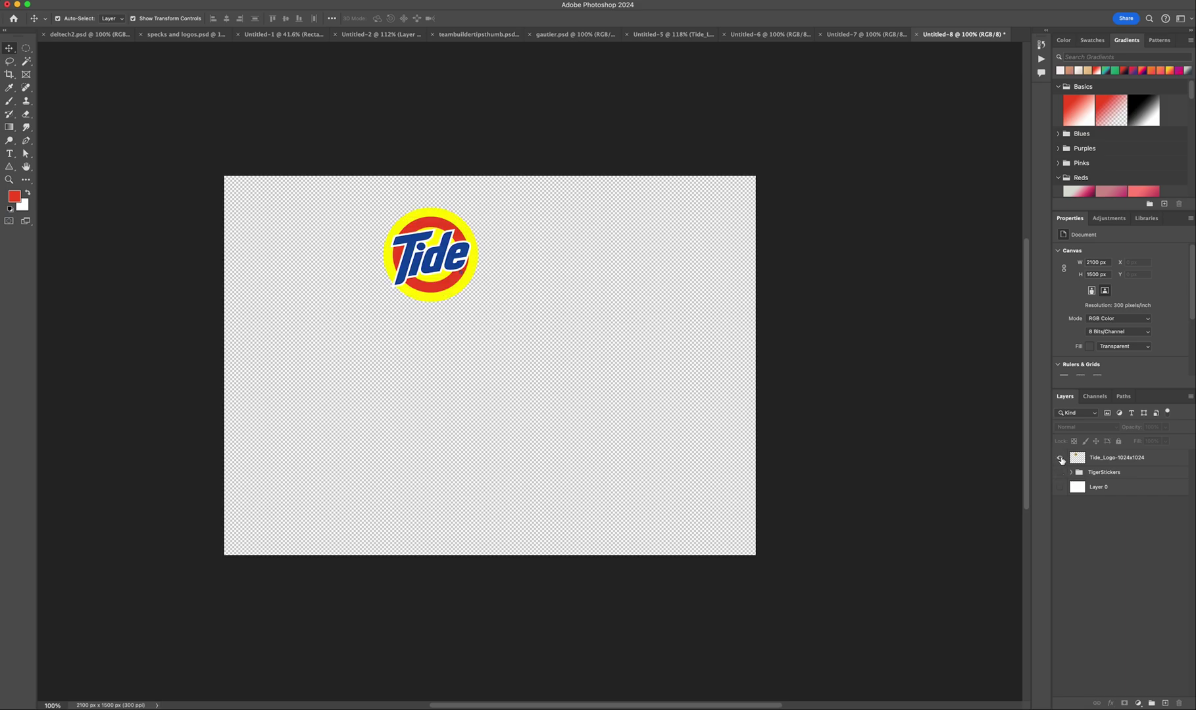
# Move the Tide logo down-left and scale the Tide sticker rows up to 112.52%
pyautogui.click(395, 296)
pyautogui.moveTo(395, 296); pyautogui.dragTo(343, 454)
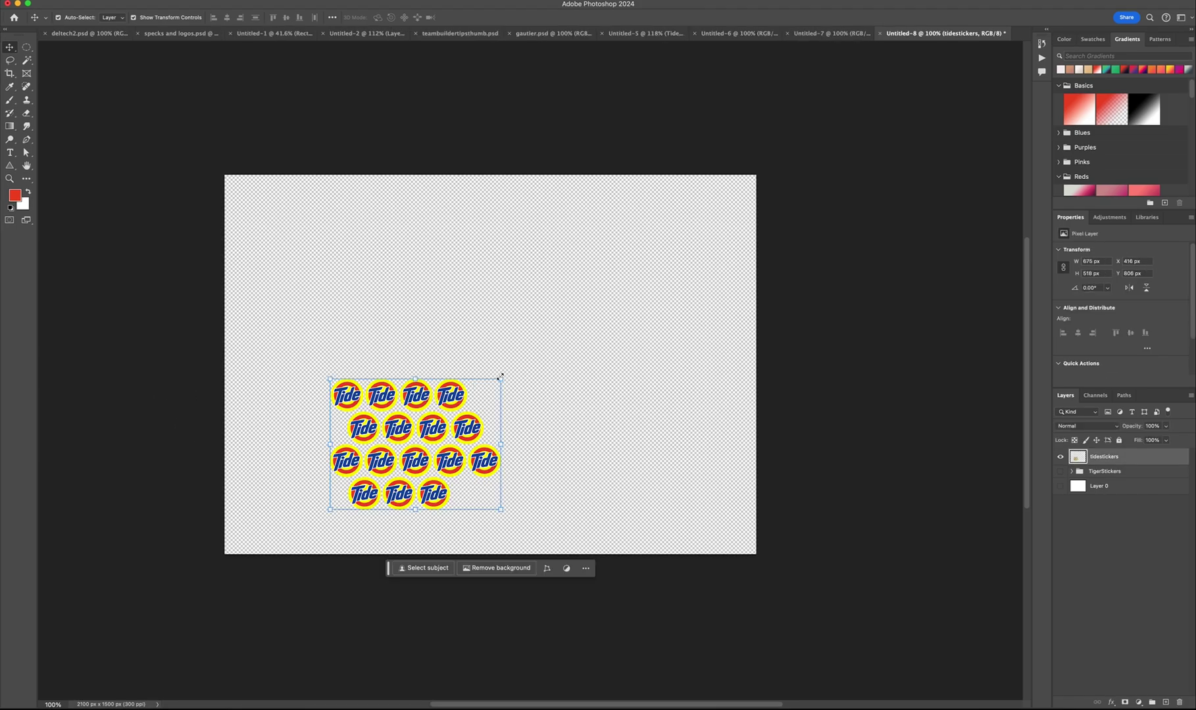
pyautogui.moveTo(500, 377); pyautogui.dragTo(522, 361)
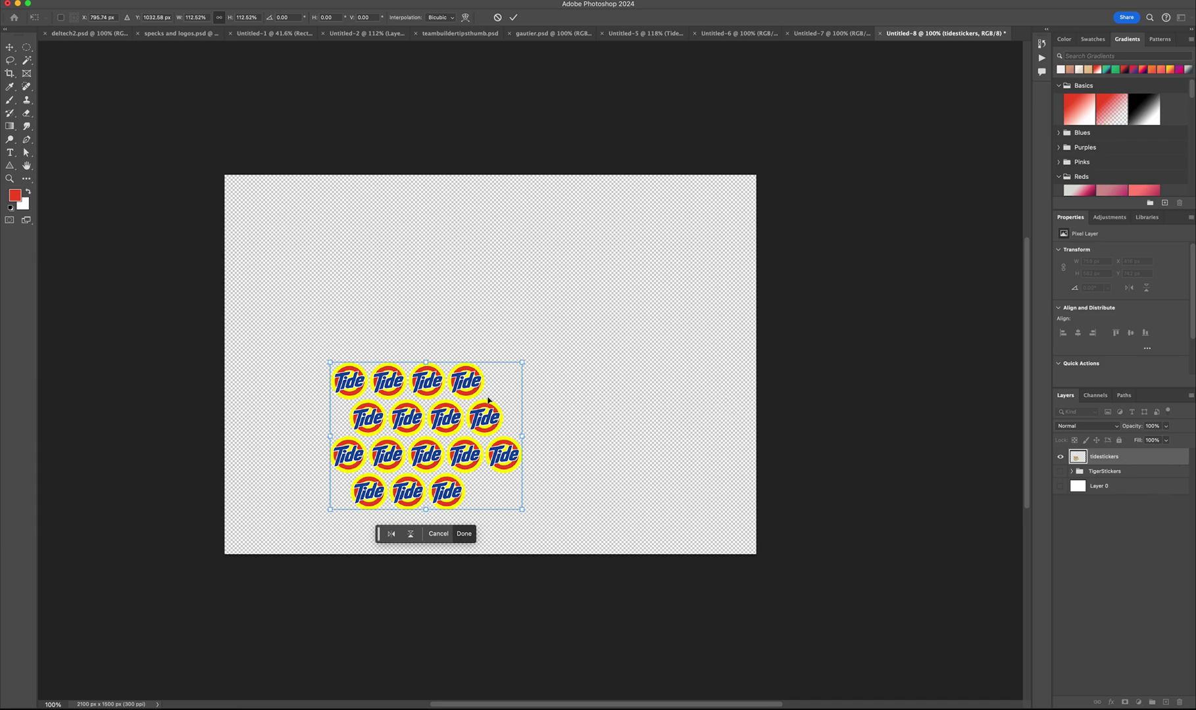
pyautogui.click(513, 17)
pyautogui.click(412, 311)
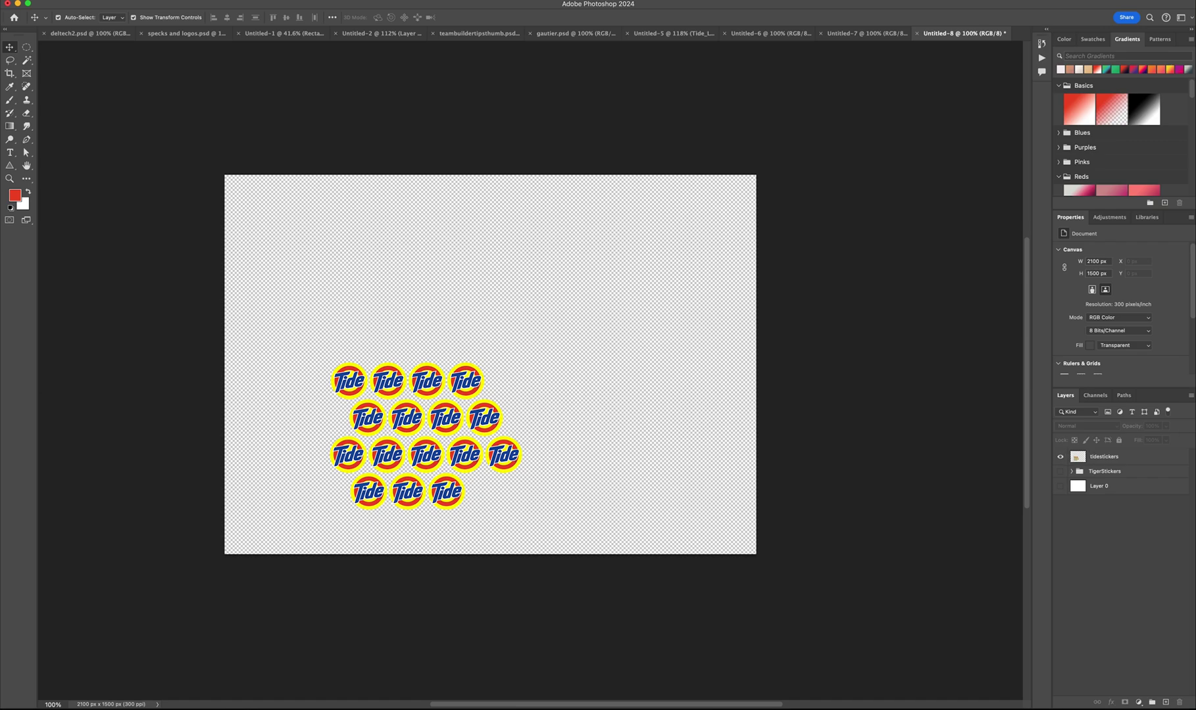
# Place tide2.png as a row of five Tide logos above the sticker cluster
pyautogui.moveTo(590, 307); pyautogui.dragTo(421, 312)
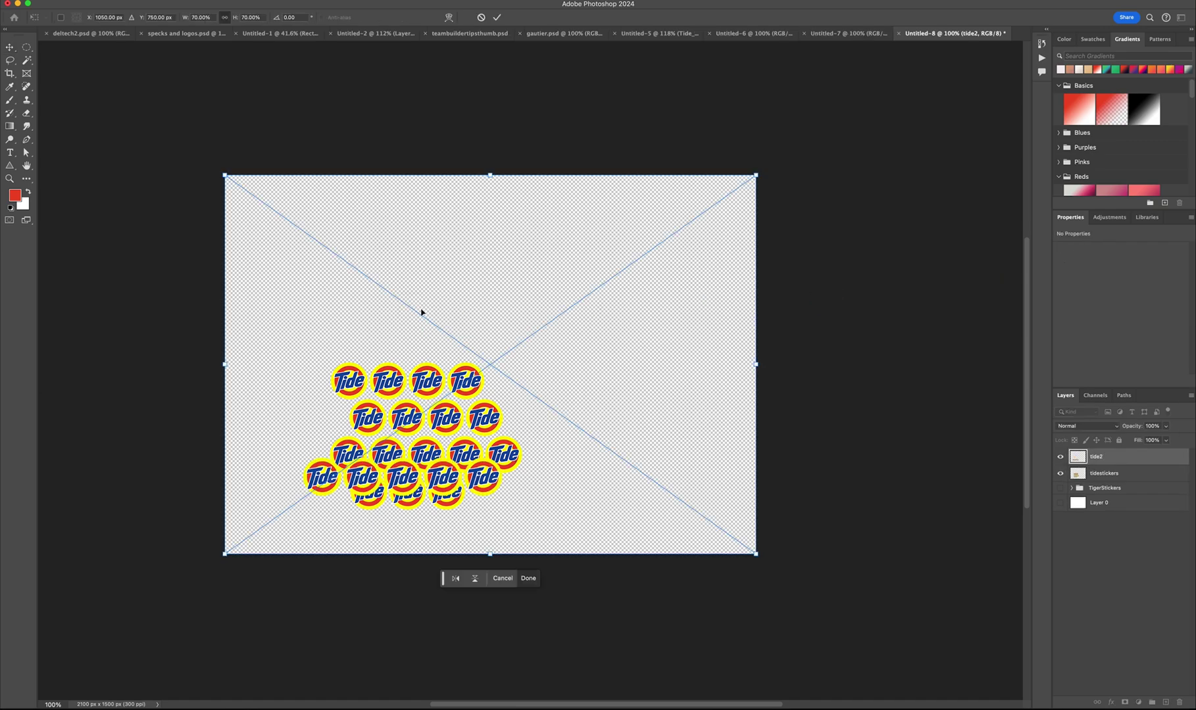
pyautogui.click(497, 17)
pyautogui.moveTo(394, 476); pyautogui.dragTo(389, 297)
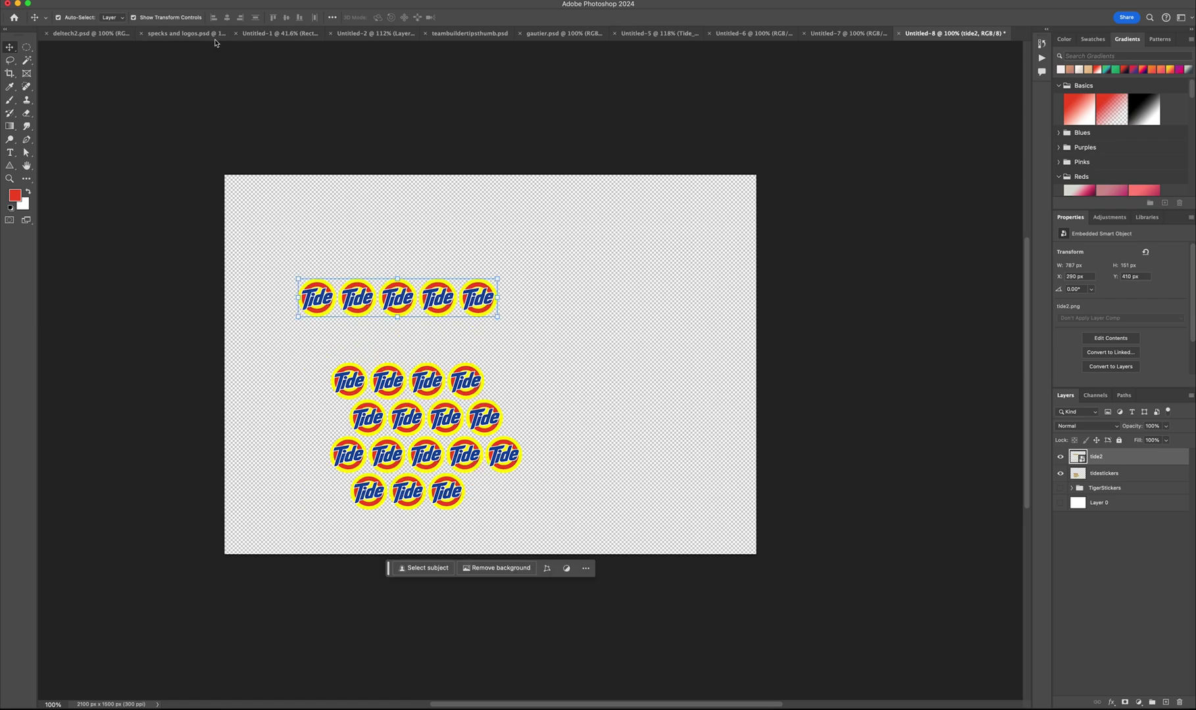
pyautogui.click(17, 4)
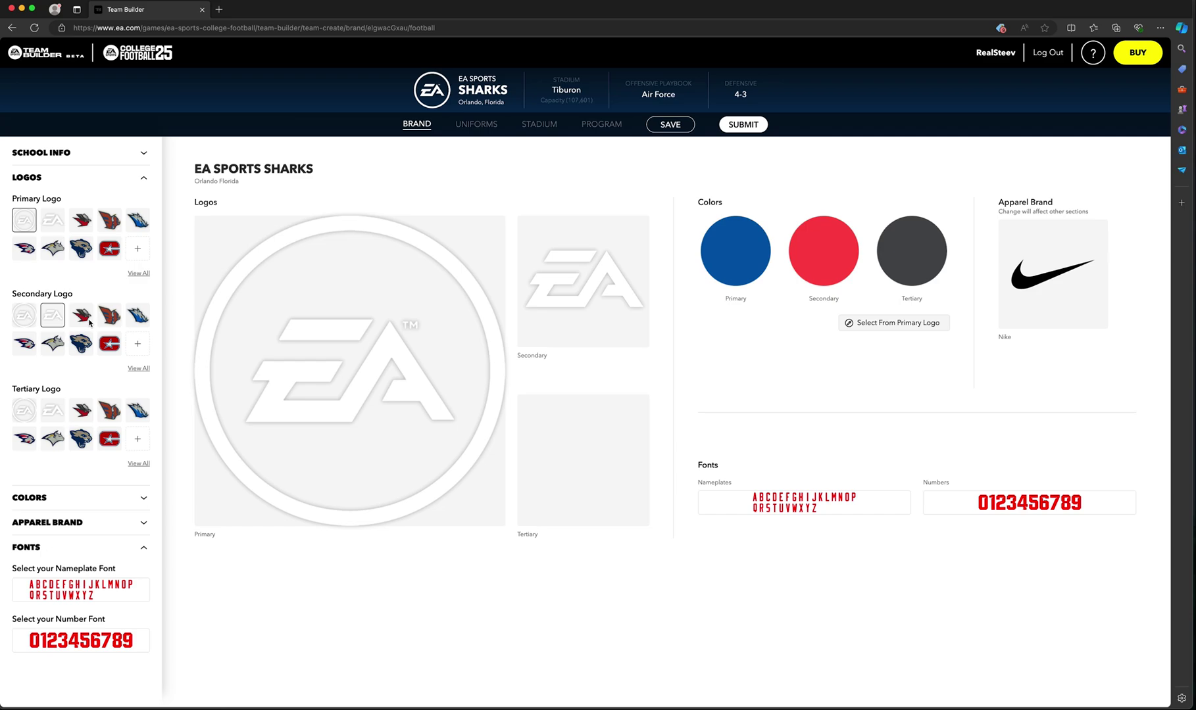
# Upload tidestickers.png as a custom primary logo under My Uploads
pyautogui.click(143, 178)
pyautogui.click(143, 178)
pyautogui.click(144, 248)
pyautogui.click(39, 175)
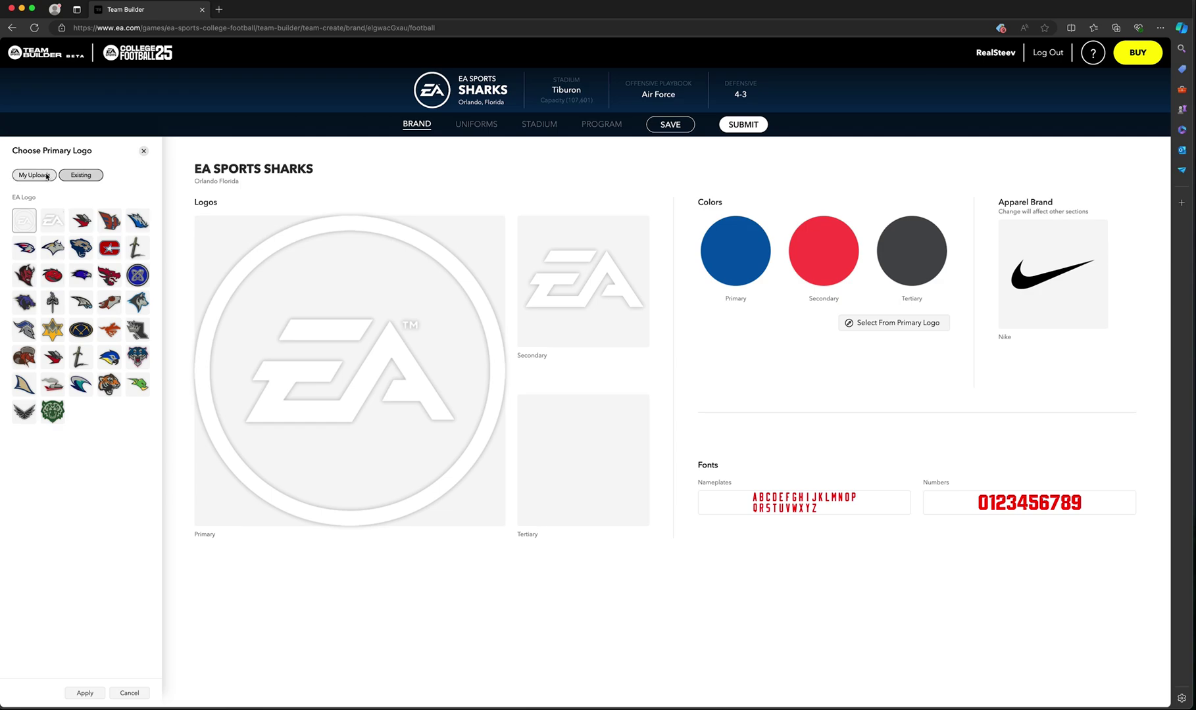
pyautogui.click(22, 209)
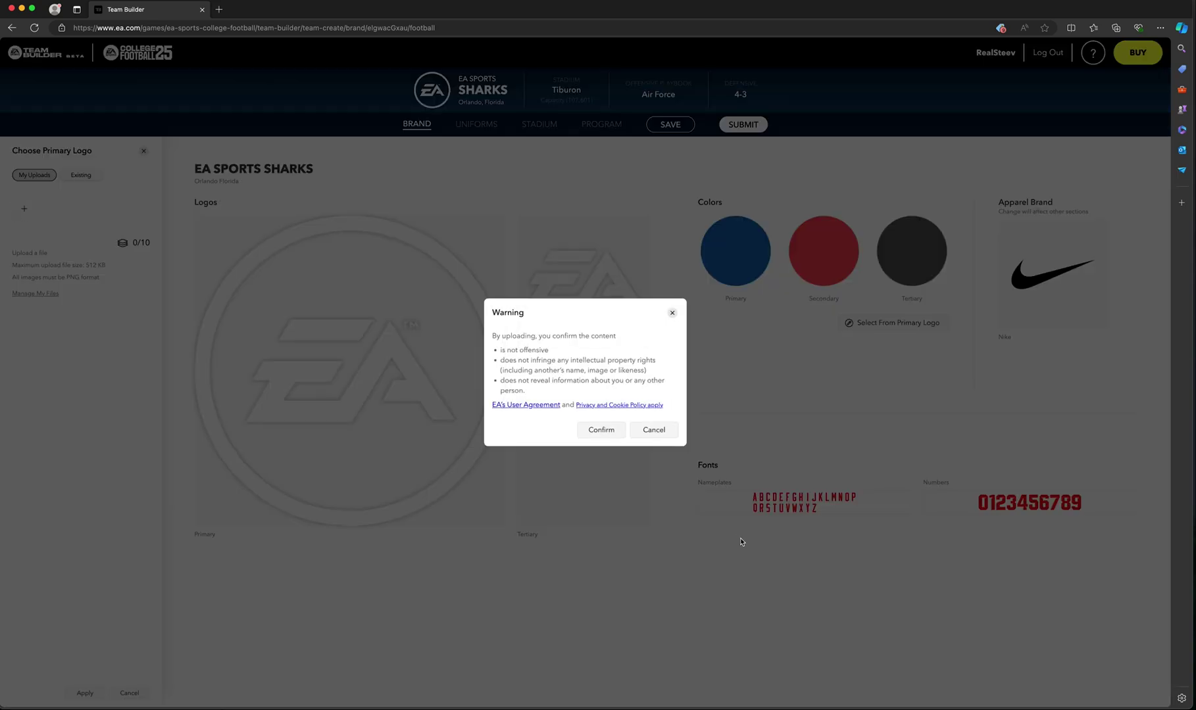
pyautogui.click(602, 430)
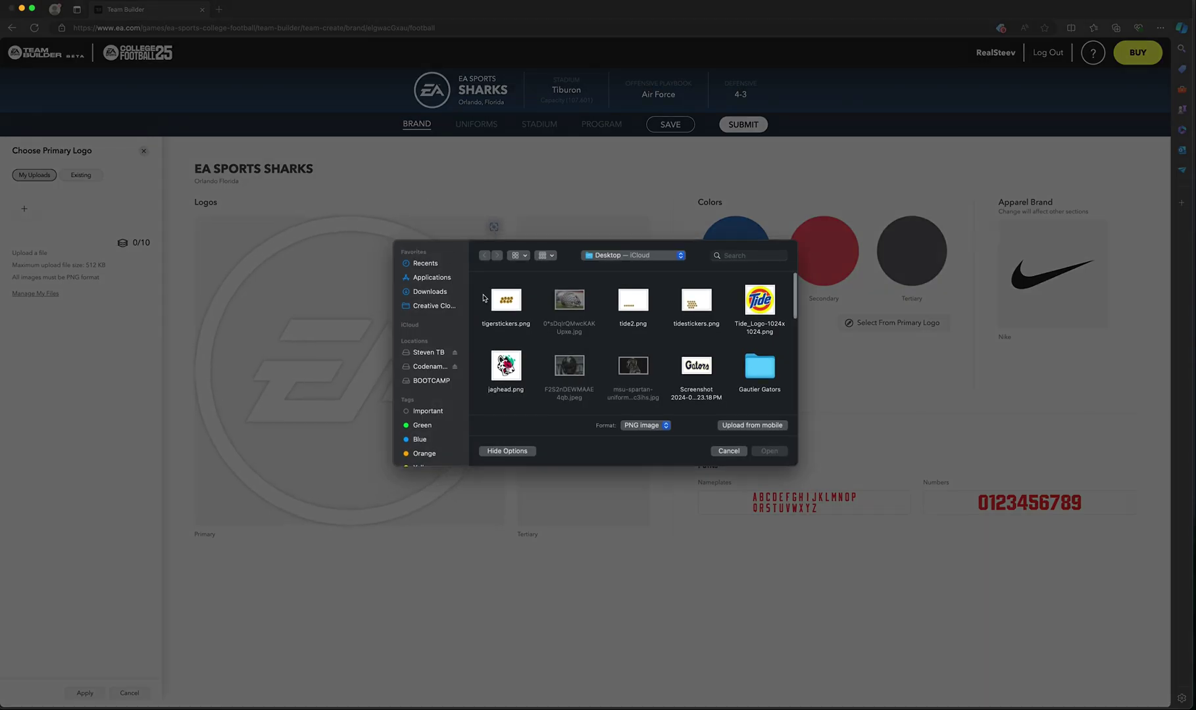
pyautogui.click(696, 304)
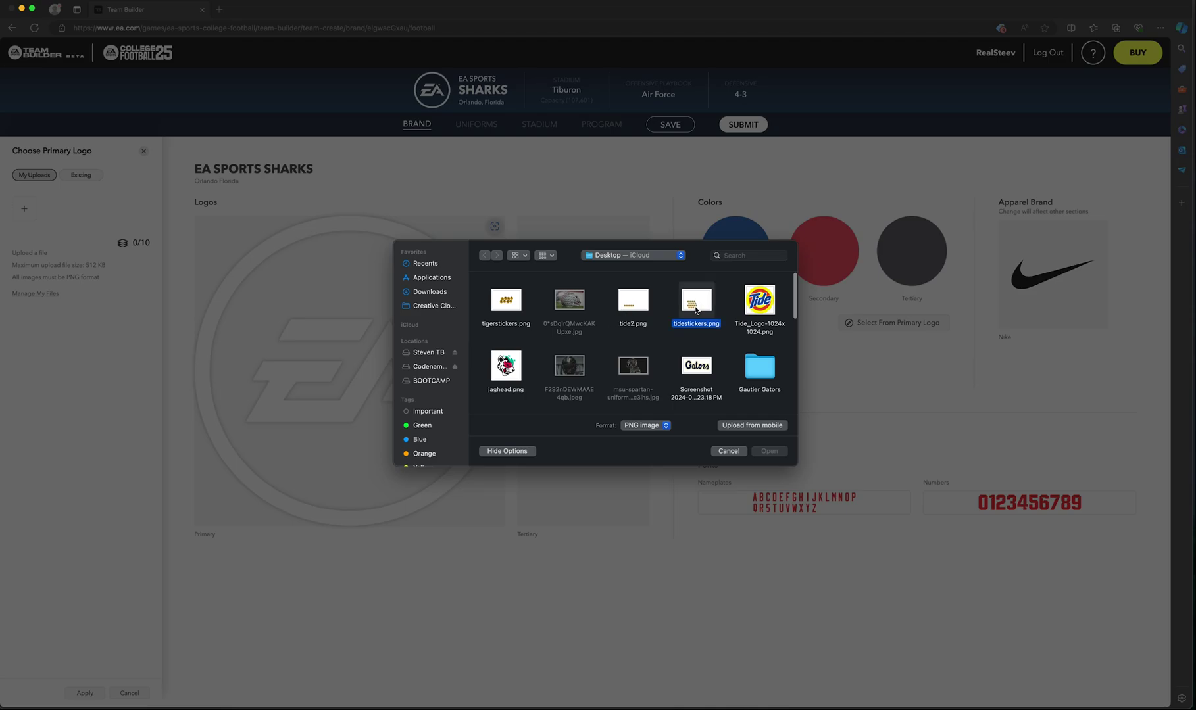
pyautogui.click(769, 451)
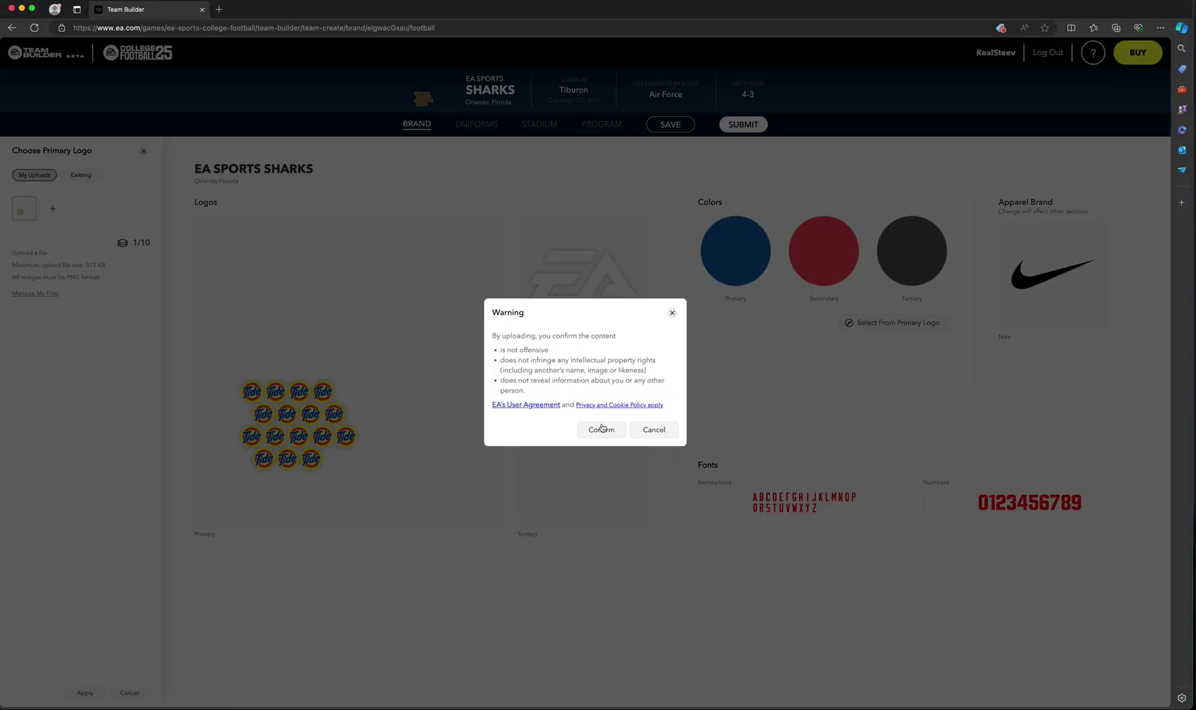
# Upload tigerstickers.png as another custom logo
pyautogui.click(602, 429)
pyautogui.click(463, 351)
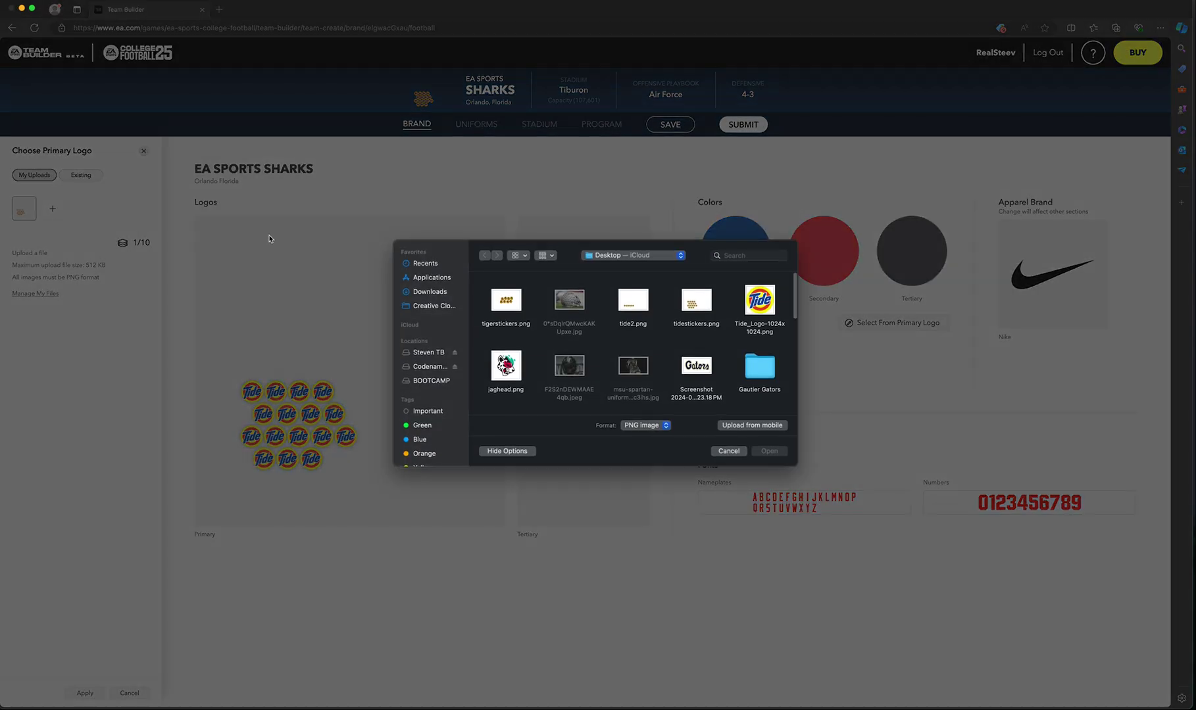
pyautogui.click(769, 451)
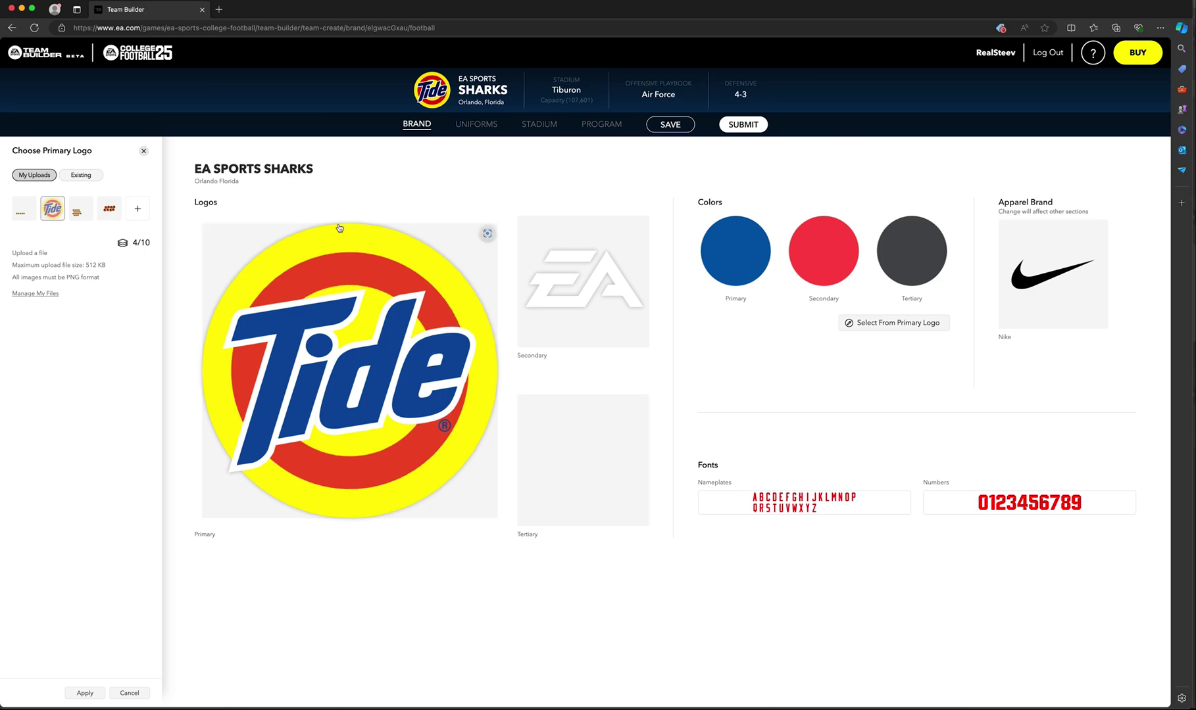
pyautogui.click(22, 10)
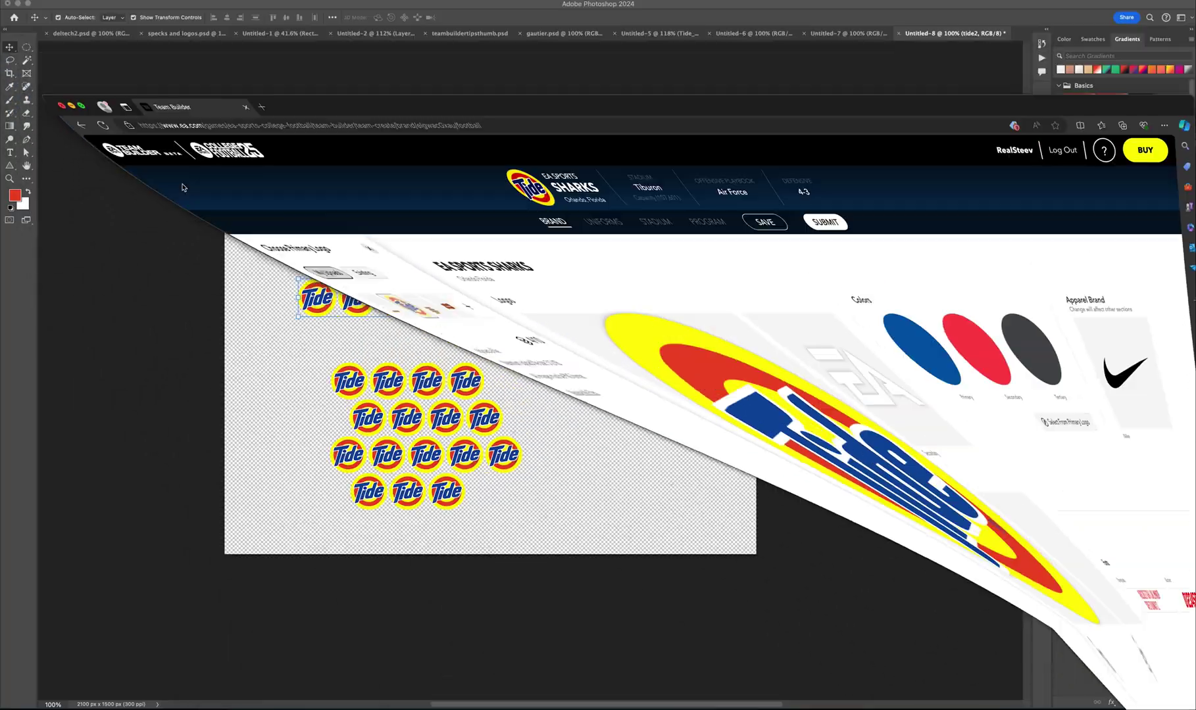